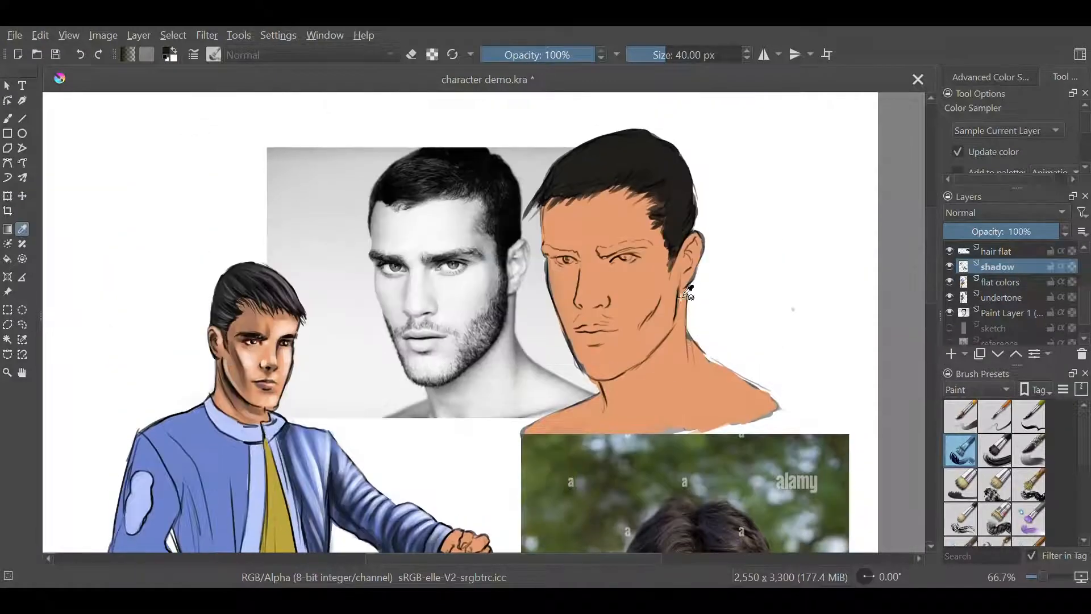
Shade the near cheek and upper lip of the portrait on the shadow layer using the Bristles-4 Glaze brush
click(1029, 451)
click(7, 119)
key(bracketleft)
key(bracketleft)
key(bracketleft)
key(bracketleft)
key(bracketleft)
mouse_move(651, 264)
mouse_down()
mouse_move(658, 304)
mouse_move(642, 348)
mouse_move(595, 375)
mouse_up()
key(bracketleft)
key(bracketleft)
key(bracketleft)
key(bracketleft)
mouse_move(576, 321)
mouse_down()
mouse_move(635, 324)
mouse_move(587, 316)
mouse_up()
Reduce the brush to 28 px and then 20 px, and shade the forehead edge, brows and eye sockets
key(bracketleft)
key(bracketleft)
key(bracketleft)
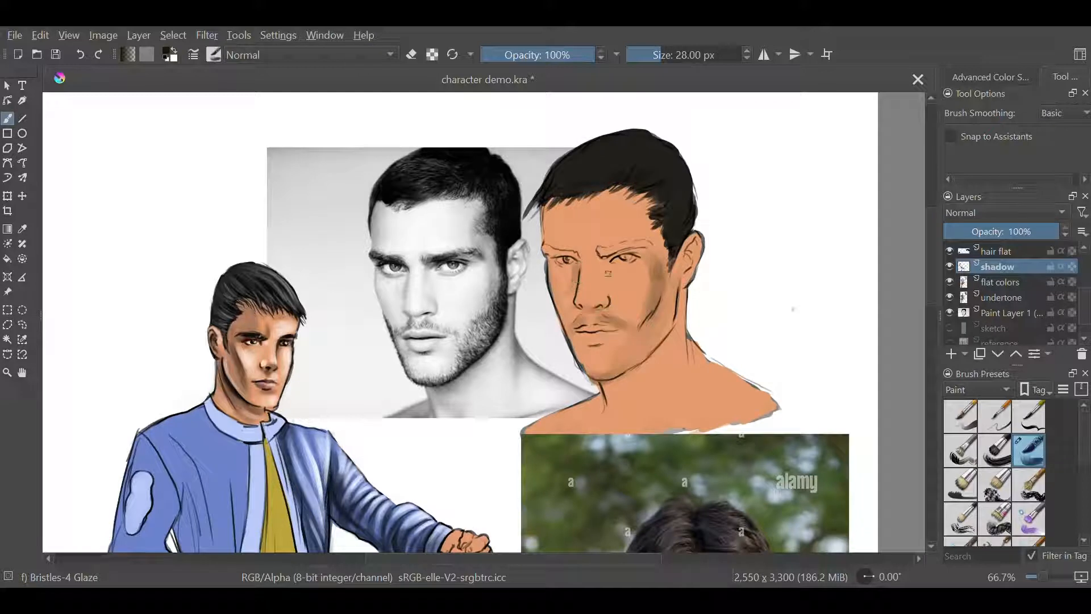
mouse_move(608, 273)
mouse_down()
mouse_move(653, 244)
mouse_move(545, 250)
mouse_move(581, 256)
mouse_move(548, 223)
mouse_move(544, 202)
mouse_up()
key(bracketleft)
key(bracketleft)
drag(550, 267, 570, 271)
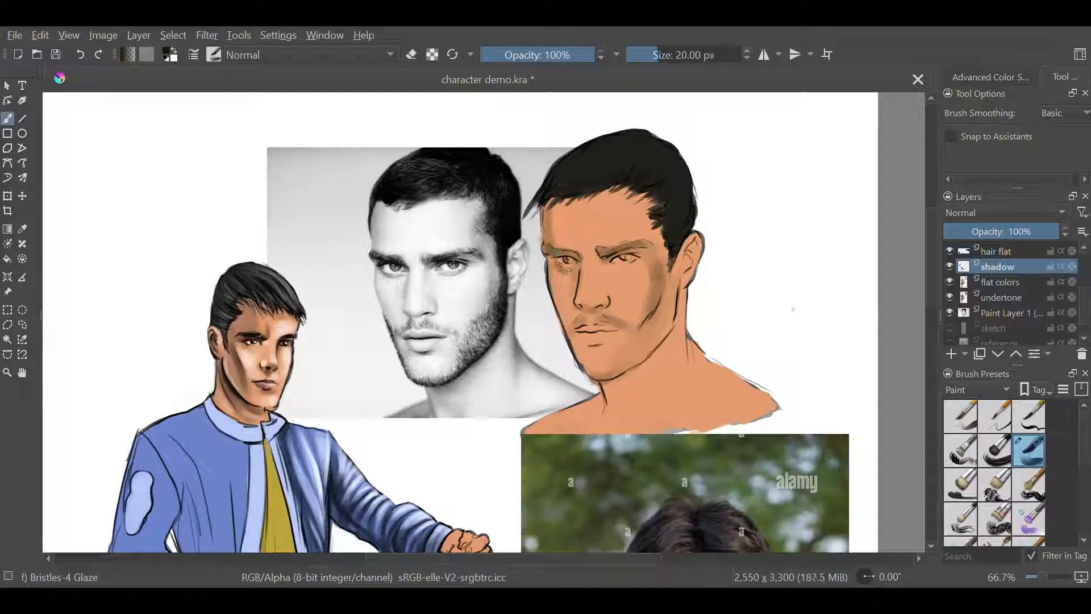
key(plus)
drag(609, 227, 536, 322)
drag(527, 336, 539, 338)
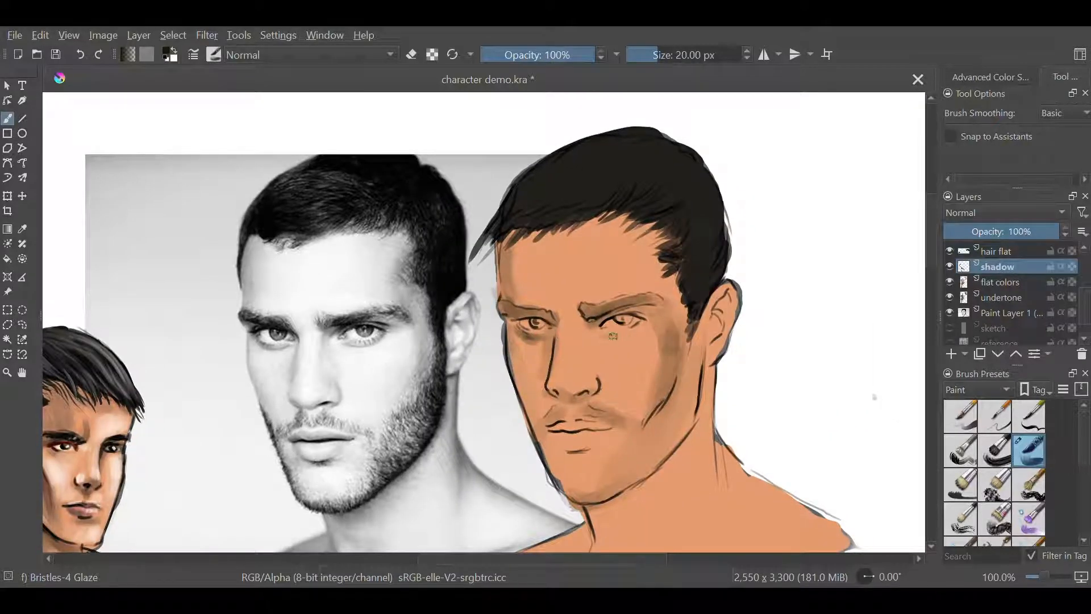
mouse_move(653, 310)
mouse_down()
mouse_move(632, 336)
mouse_move(634, 311)
mouse_up()
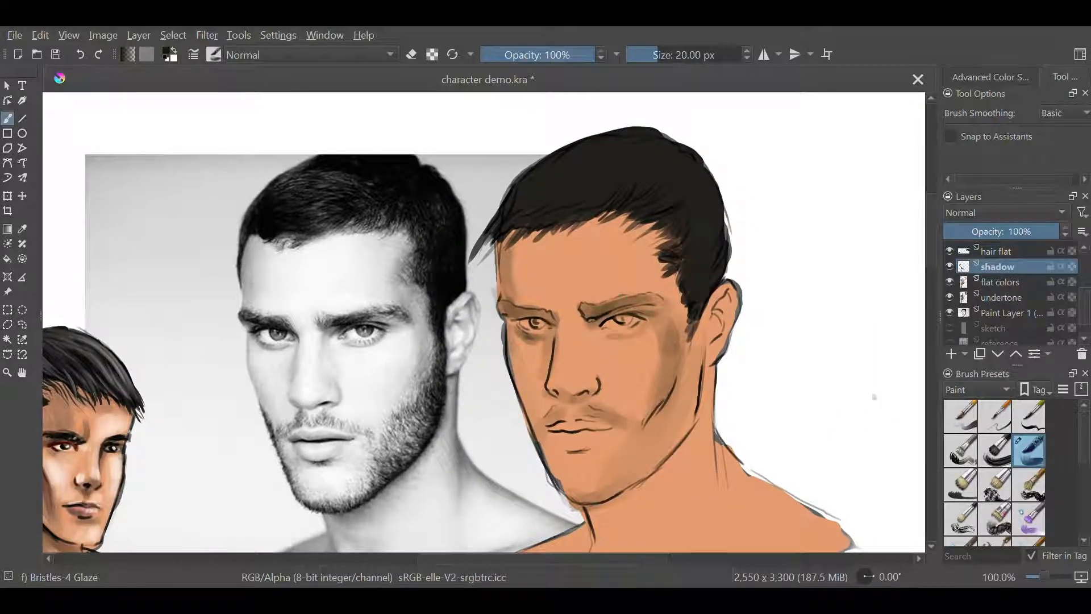
On the flat colors layer, paint the whites of both eyes in a light color and the irises in grey
scroll(1004, 301, up, 1)
click(1005, 302)
right_click(616, 377)
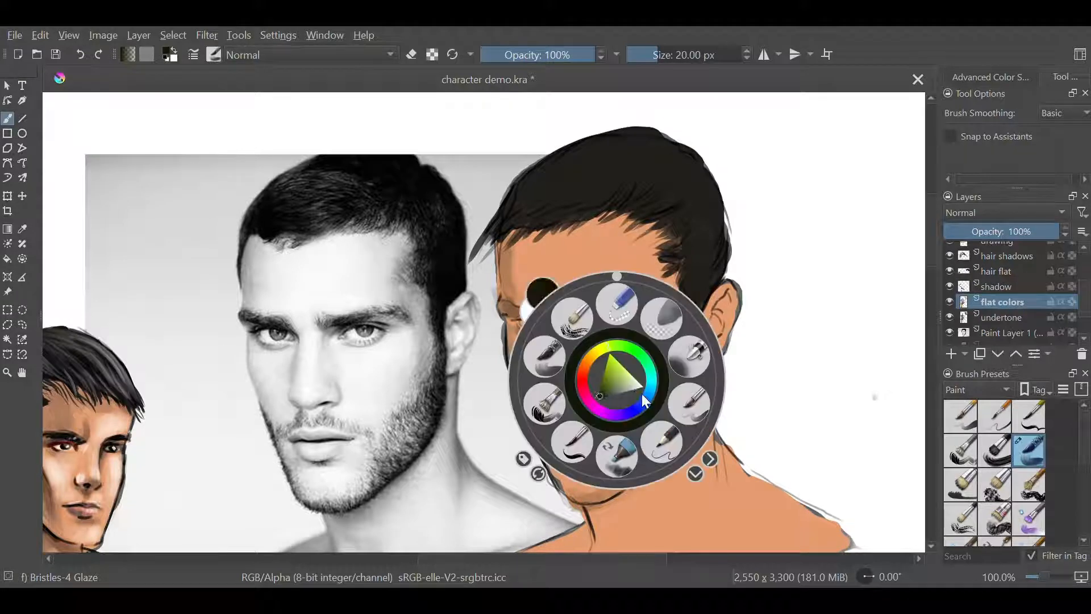
click(640, 391)
right_click(648, 390)
drag(616, 322, 634, 321)
mouse_move(524, 324)
mouse_down()
mouse_move(549, 326)
mouse_move(540, 323)
mouse_up()
right_click(693, 414)
click(700, 428)
right_click(698, 425)
right_click(630, 410)
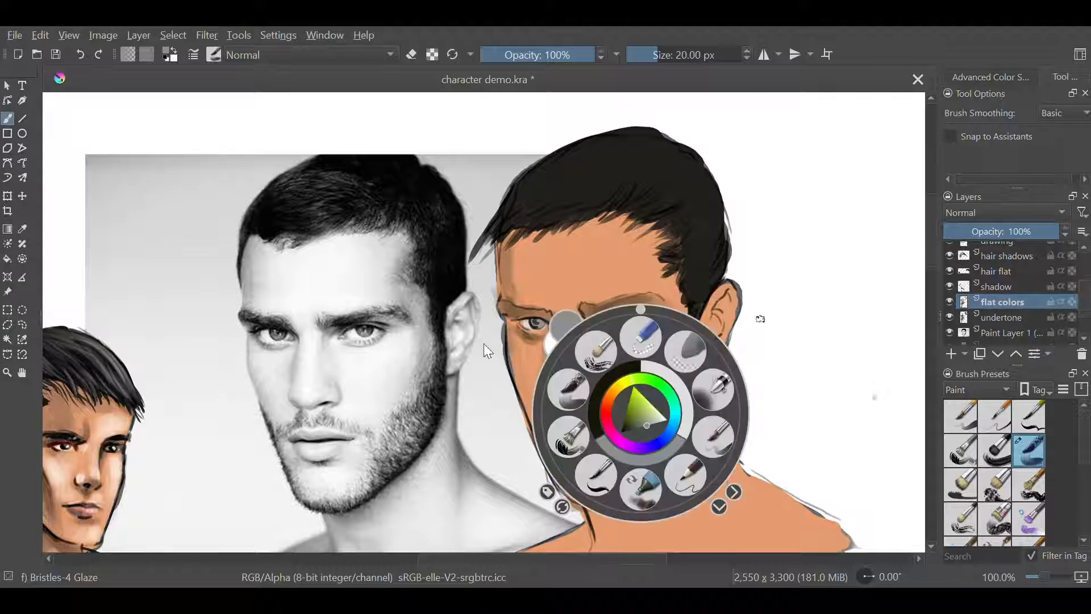
Sample a lip color from the color reference photo across all visible layers and paint the lips with it
key(p)
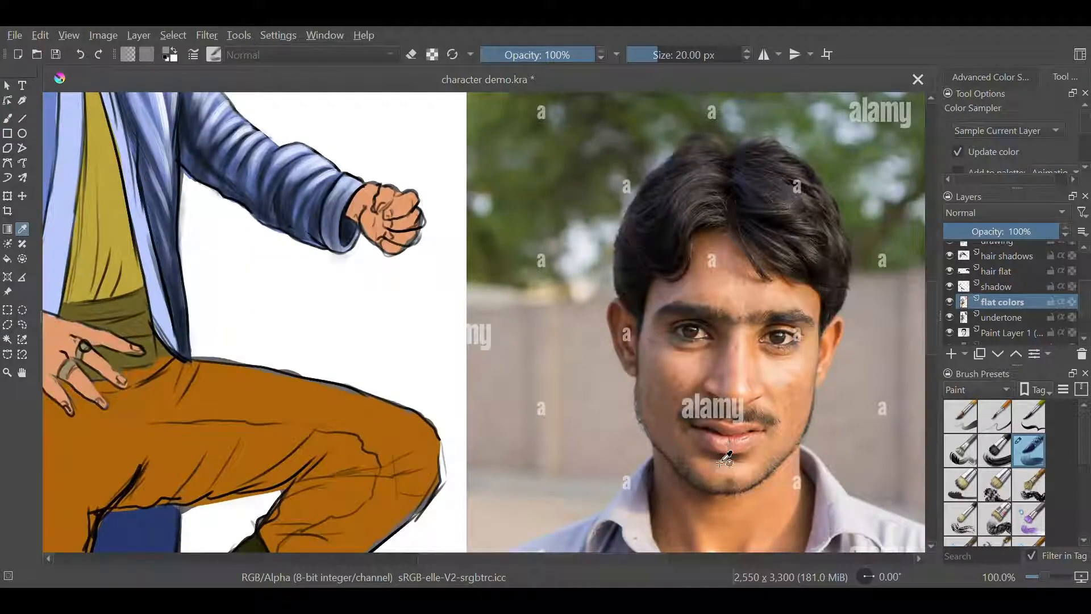
scroll(1055, 140, down, 1)
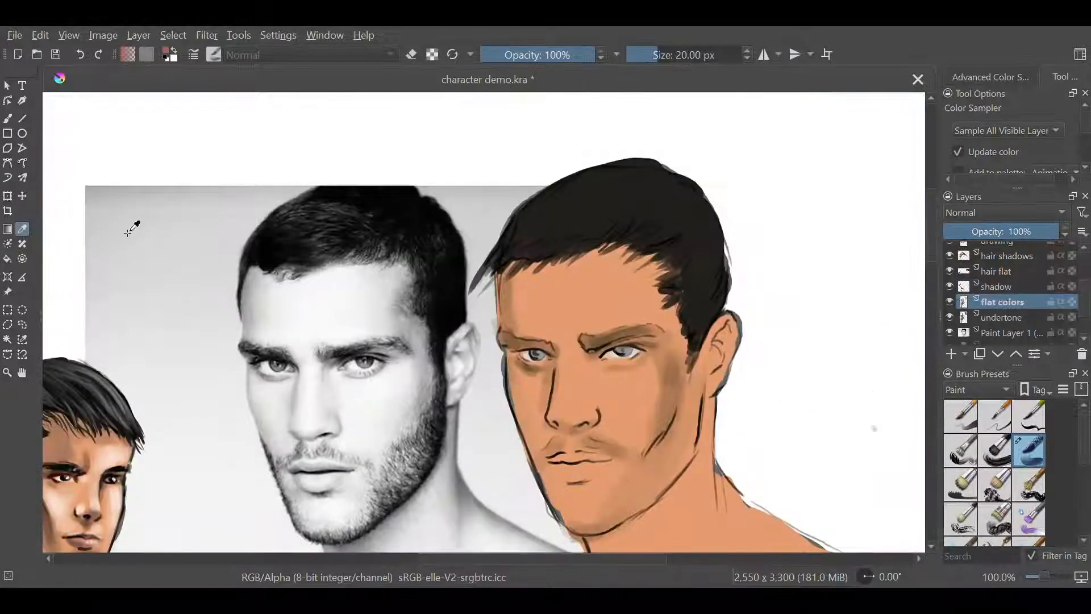
key(b)
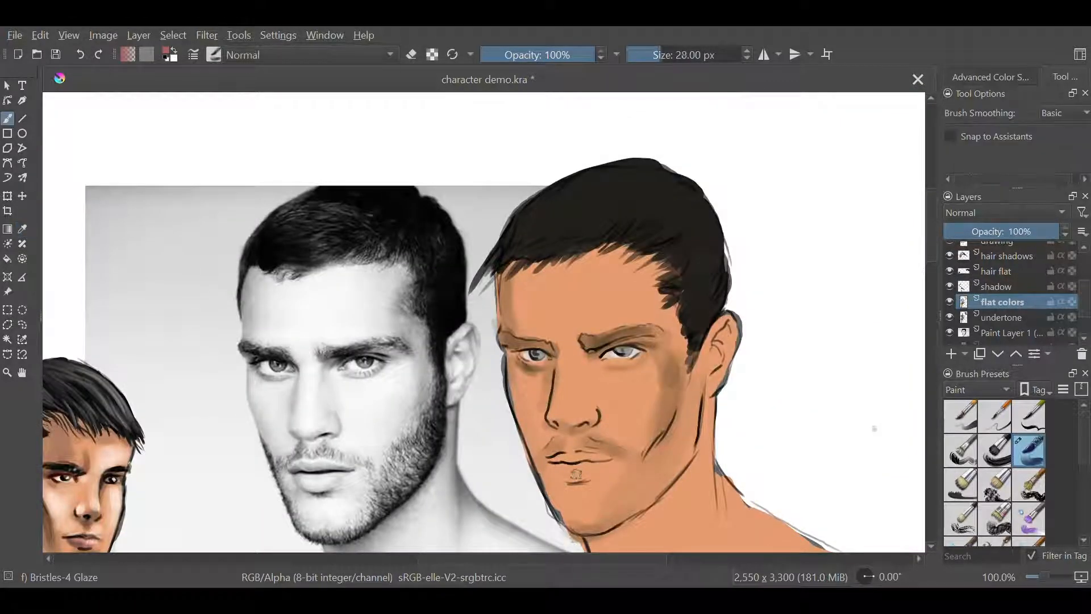
drag(557, 476, 595, 484)
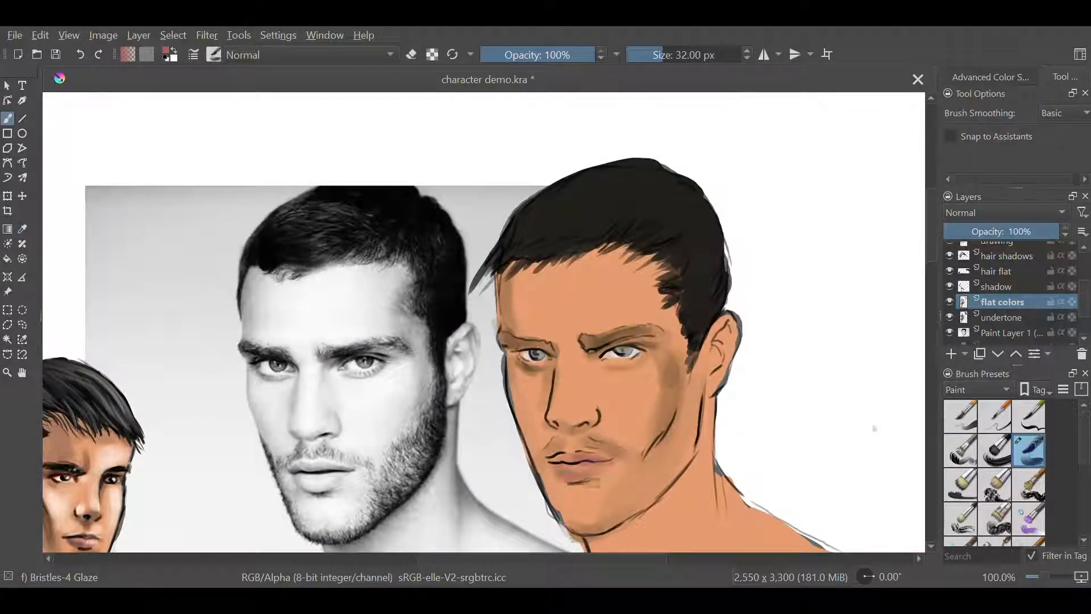
Pick a brown shadow tone for the shadow layer and shade the temple and the ear area
click(1014, 287)
right_click(645, 422)
click(819, 399)
mouse_move(931, 250)
mouse_down()
mouse_move(931, 334)
mouse_move(933, 306)
mouse_up()
click(22, 229)
key(b)
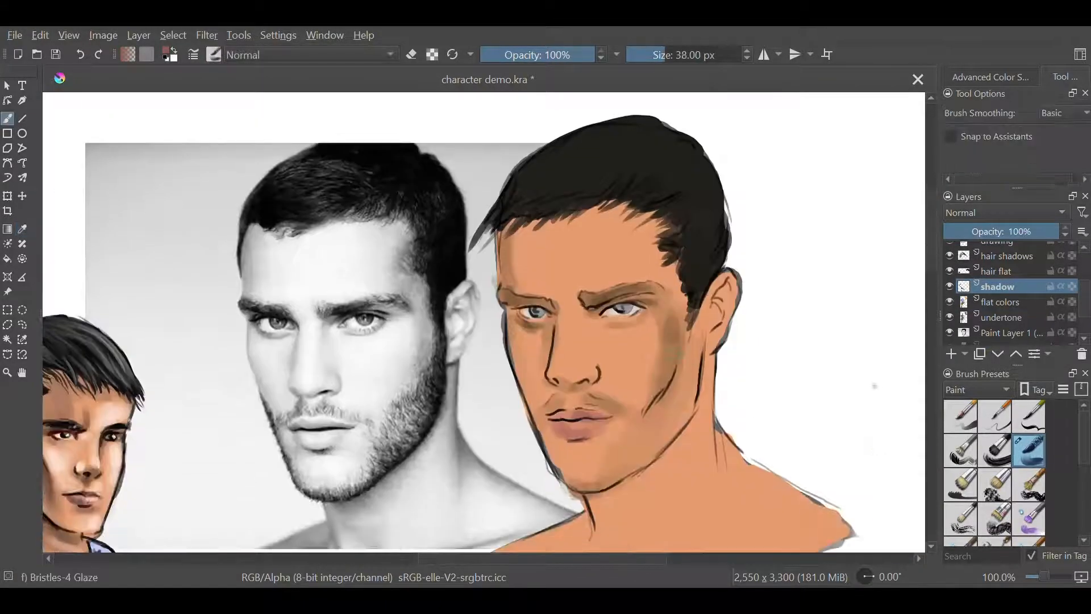
mouse_move(648, 271)
mouse_down()
mouse_move(653, 220)
mouse_move(675, 280)
mouse_move(691, 245)
mouse_move(656, 262)
mouse_up()
key(bracketleft)
key(bracketleft)
key(bracketleft)
key(bracketleft)
key(bracketleft)
key(bracketleft)
key(bracketleft)
mouse_move(714, 312)
mouse_down()
mouse_move(719, 293)
mouse_move(715, 417)
mouse_up()
Enlarge the brush and shade the side of the neck, the shoulder and the area beneath the jaw
key(bracketright)
key(bracketright)
key(bracketright)
key(bracketright)
key(bracketright)
mouse_move(709, 364)
mouse_down()
mouse_move(704, 418)
mouse_move(723, 476)
mouse_up()
mouse_move(709, 350)
mouse_down()
mouse_move(717, 417)
mouse_move(827, 503)
mouse_up()
drag(613, 496, 660, 463)
drag(662, 506, 678, 415)
mouse_move(602, 410)
mouse_down()
mouse_move(612, 449)
mouse_move(503, 465)
mouse_up()
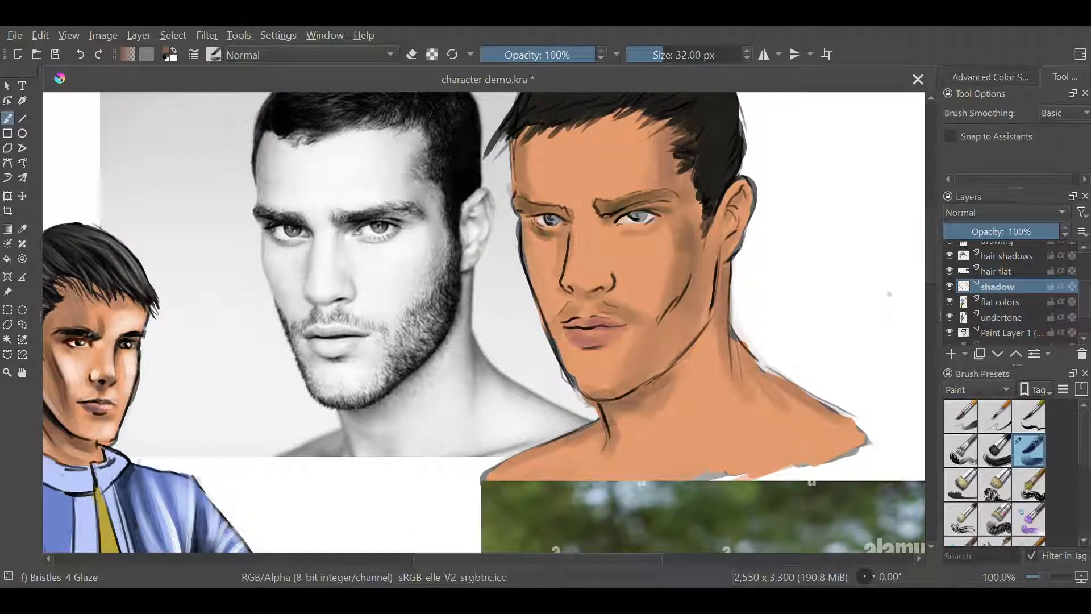
Shrink the brush to 16 px and shade the side of the nose and the inner eye areas
scroll(720, 390, up, 3)
key(bracketleft)
key(bracketleft)
key(bracketleft)
key(bracketleft)
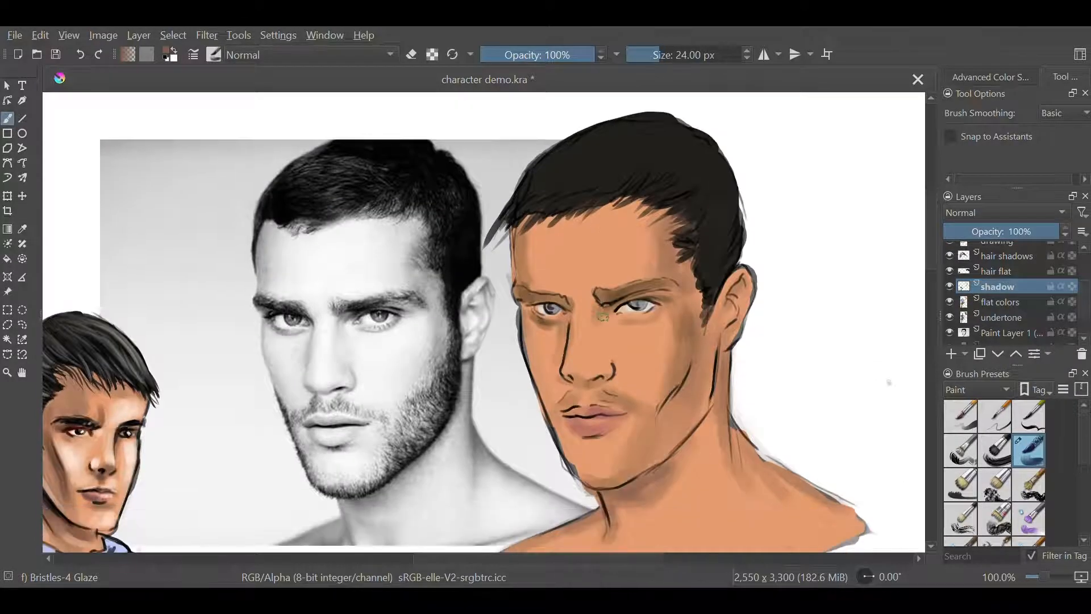
key(bracketleft)
key(bracketleft)
key(bracketleft)
key(bracketleft)
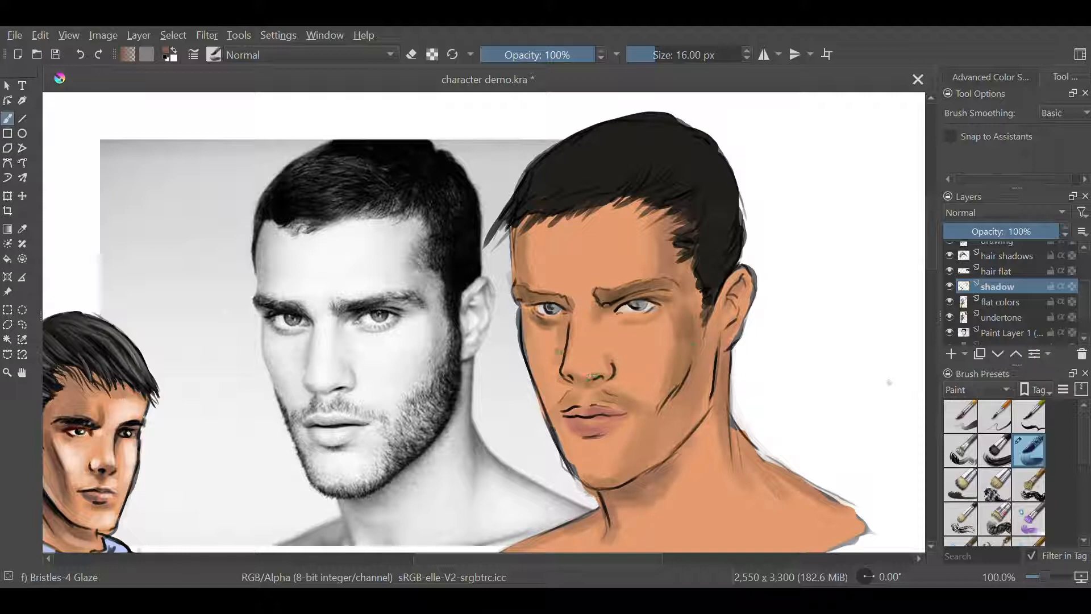
drag(568, 333, 562, 358)
drag(534, 307, 616, 310)
Switch to black with the Bristles-2 Flat Rough brush, reduce it to 6 px, and darken the eye details
right_click(788, 360)
right_click(760, 402)
click(756, 426)
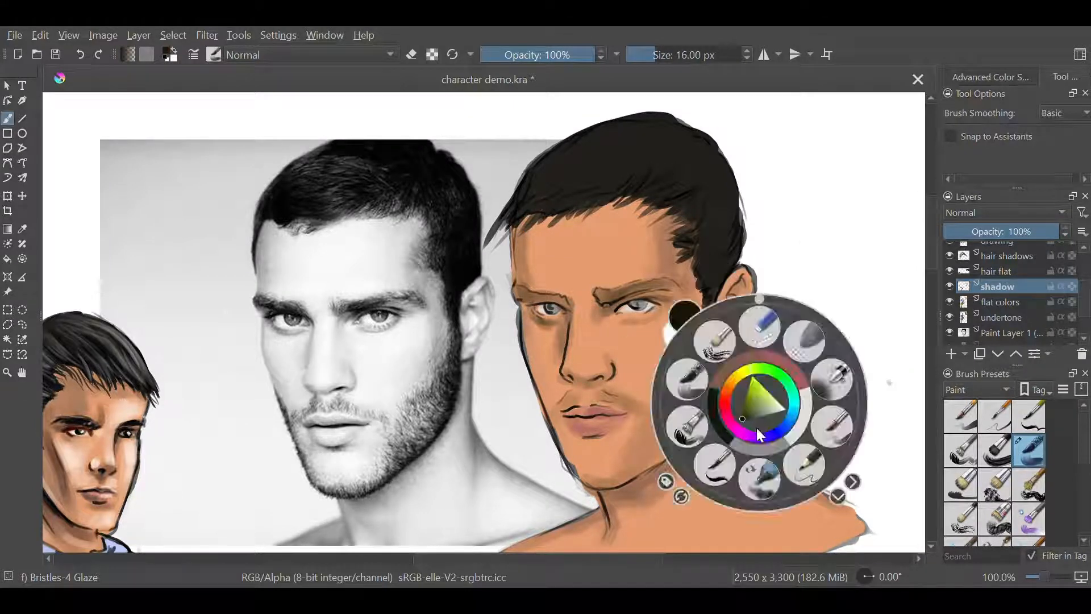
click(690, 377)
key(bracketleft)
key(bracketleft)
key(bracketleft)
key(bracketleft)
key(bracketleft)
key(bracketleft)
key(bracketleft)
key(bracketleft)
key(bracketleft)
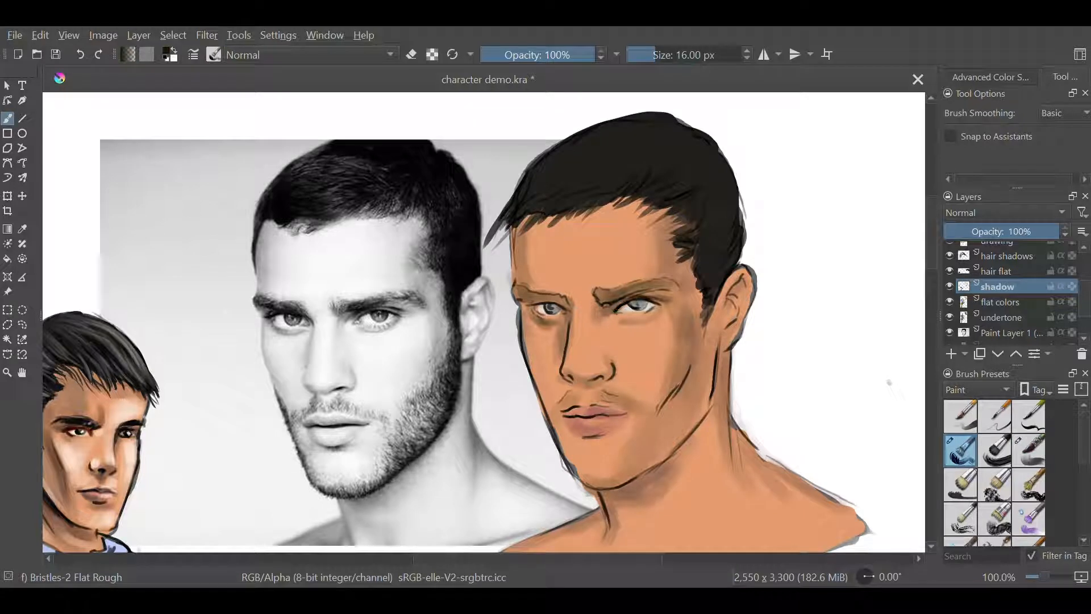
key(ctrl+plus)
drag(616, 310, 499, 355)
key(bracketleft)
key(bracketleft)
key(bracketleft)
key(bracketleft)
key(bracketleft)
key(bracketleft)
key(bracketleft)
key(bracketleft)
key(bracketleft)
key(bracketleft)
drag(581, 343, 592, 339)
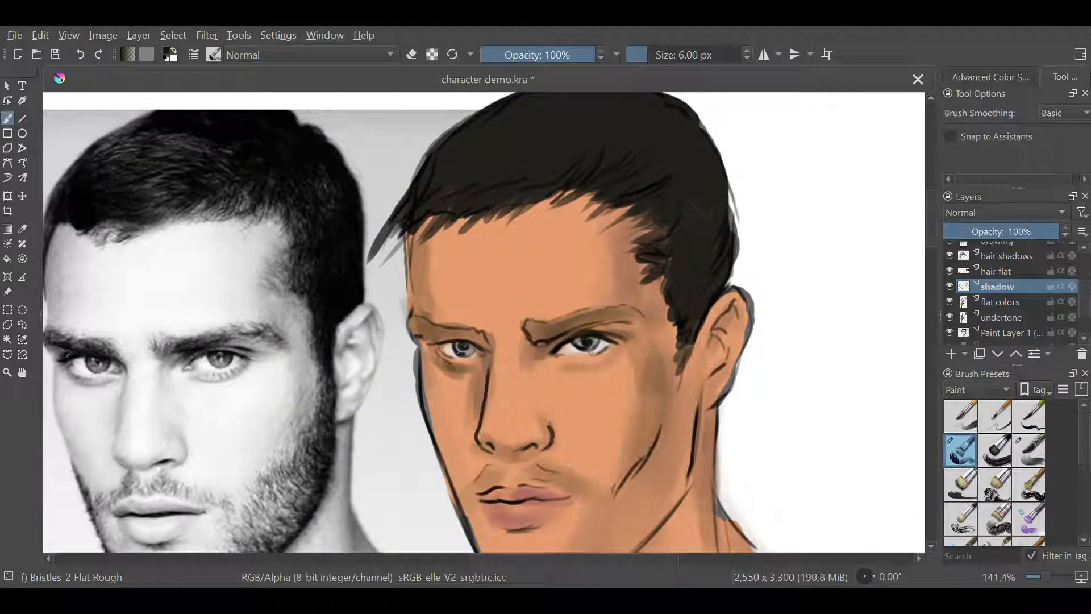
Set the brush to 10 px and strengthen the pupils, lashes and lid lines of both eyes
key(bracketright)
key(bracketright)
key(bracketright)
key(bracketright)
key(bracketright)
key(bracketright)
key(bracketright)
key(bracketright)
key(bracketright)
key(bracketright)
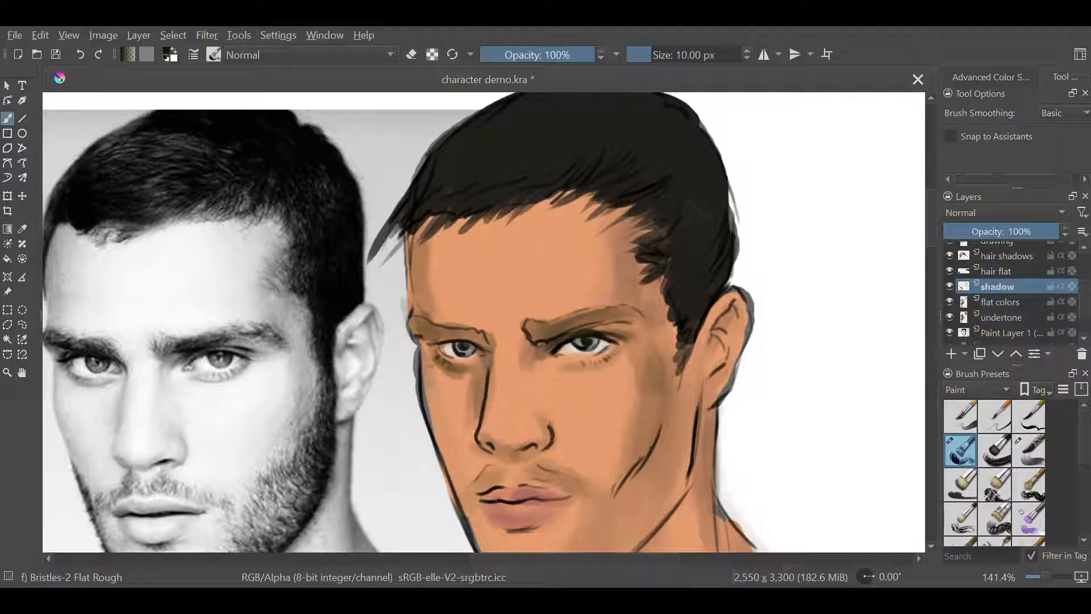
drag(435, 342, 445, 345)
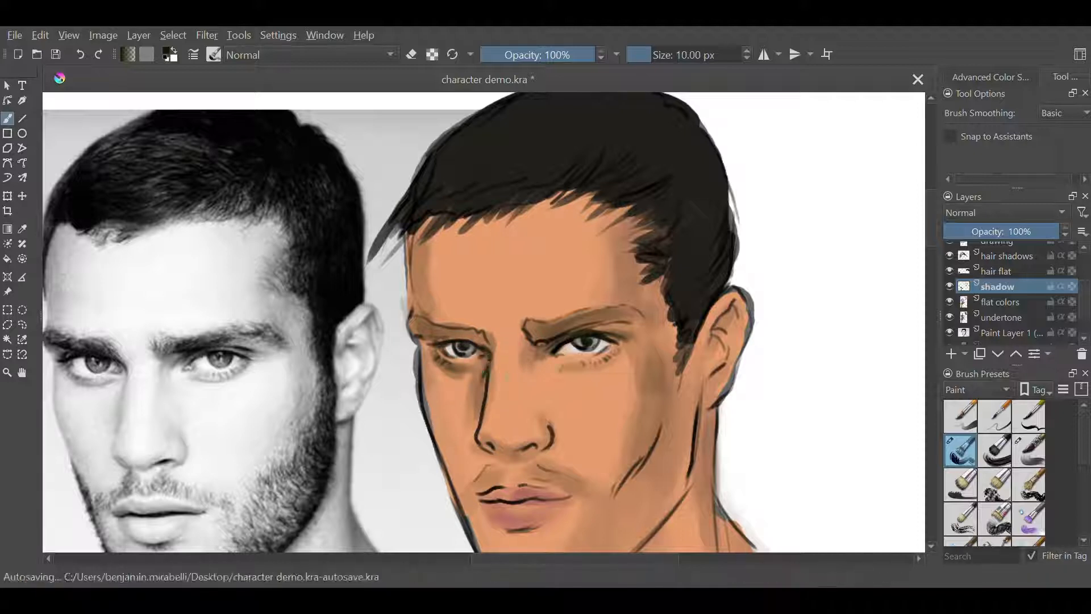
Erase the hard eyebrow outlines of both brows on the drawing layer
click(999, 267)
mouse_move(1084, 302)
mouse_down()
mouse_move(1084, 276)
mouse_move(1087, 291)
mouse_up()
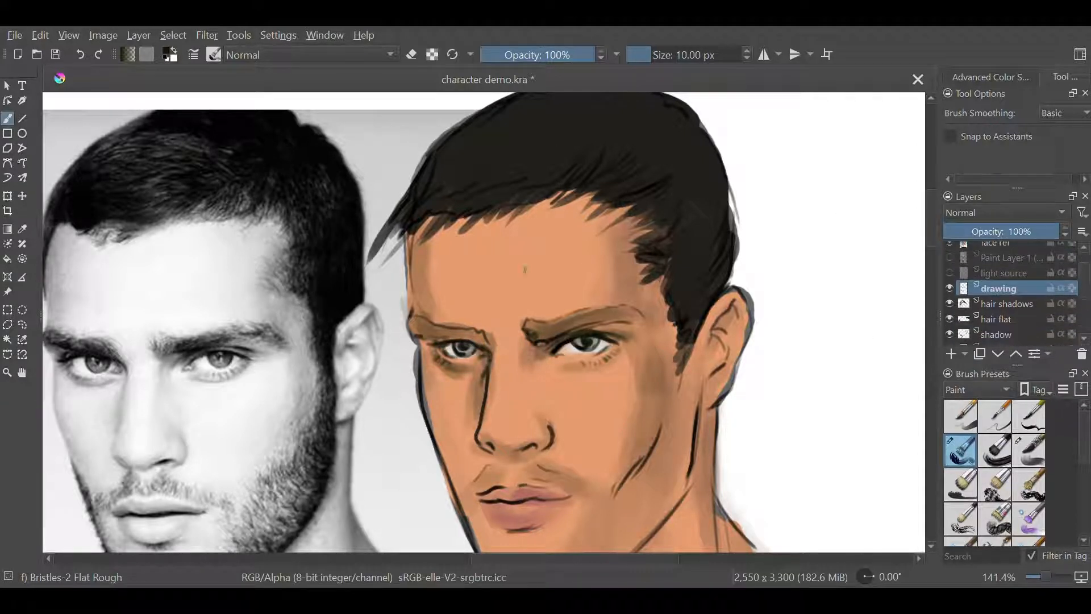
key(e)
drag(487, 337, 412, 314)
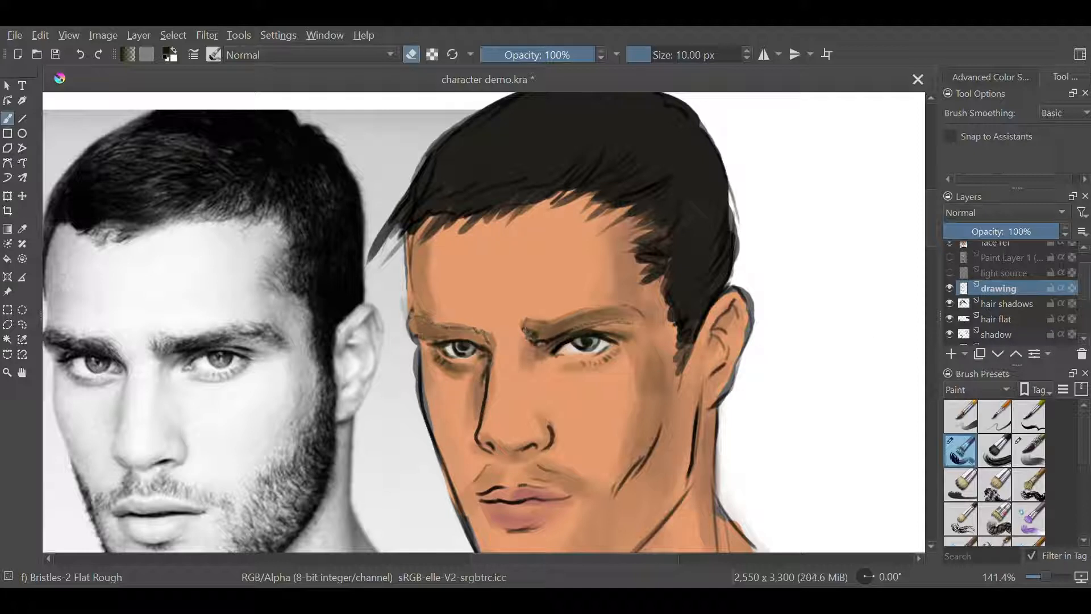
mouse_move(526, 325)
mouse_down()
mouse_move(565, 357)
mouse_move(534, 331)
mouse_move(567, 322)
mouse_up()
Paint both eyebrows on the shadow layer with dark, hair-like strokes
click(1000, 334)
key(e)
mouse_move(552, 335)
mouse_down()
mouse_move(589, 312)
mouse_move(611, 317)
mouse_up()
right_click(620, 331)
drag(584, 324, 648, 312)
drag(619, 326, 644, 316)
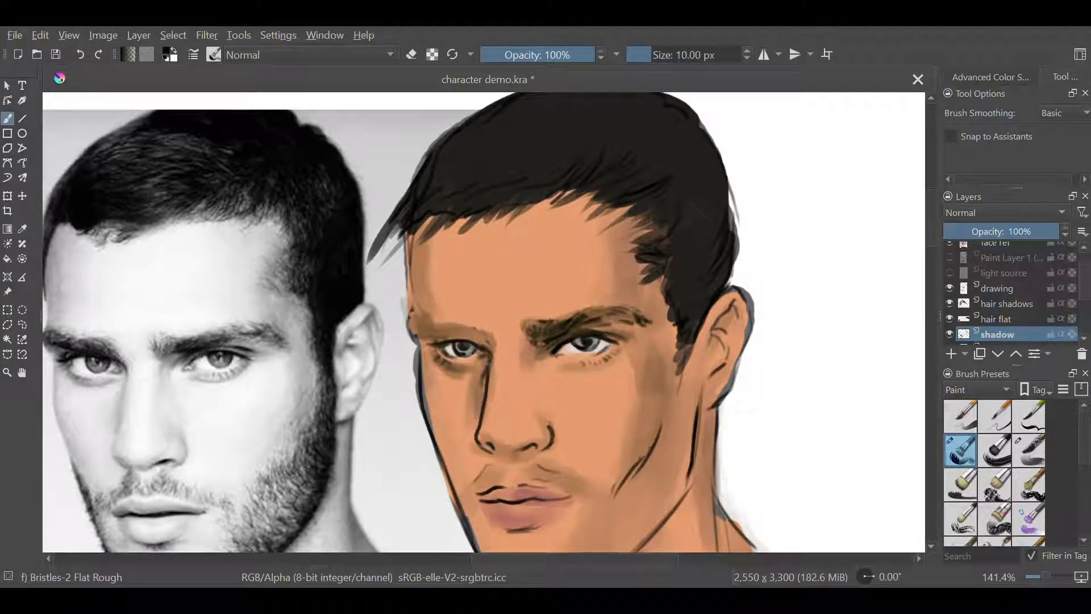
mouse_move(409, 327)
mouse_down()
mouse_move(429, 316)
mouse_move(476, 325)
mouse_up()
drag(454, 333, 490, 334)
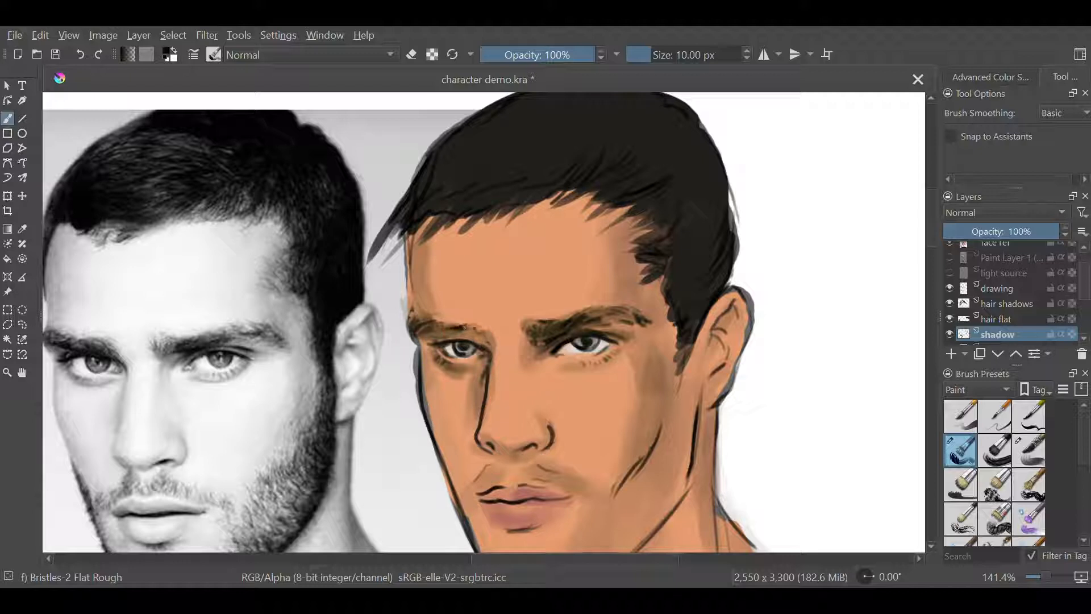
mouse_move(430, 349)
mouse_down()
mouse_move(454, 326)
mouse_move(488, 337)
mouse_move(410, 316)
mouse_up()
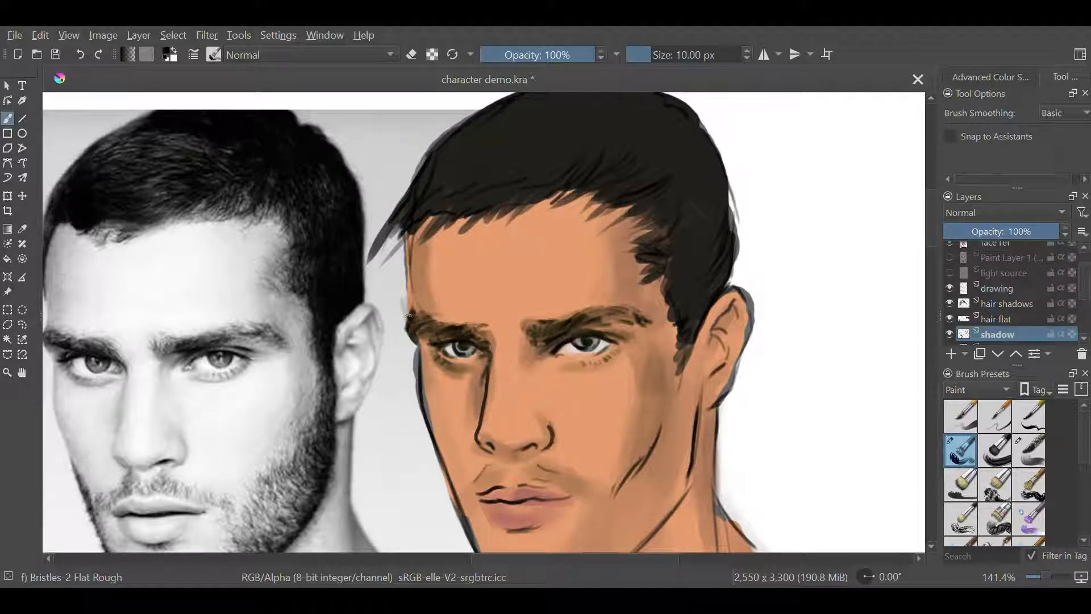
Darken the nose base and mouth line, and shade the lips in dark red using the Bristles-4 Glaze brush
drag(517, 454, 533, 446)
drag(486, 501, 539, 497)
right_click(578, 422)
right_click(580, 421)
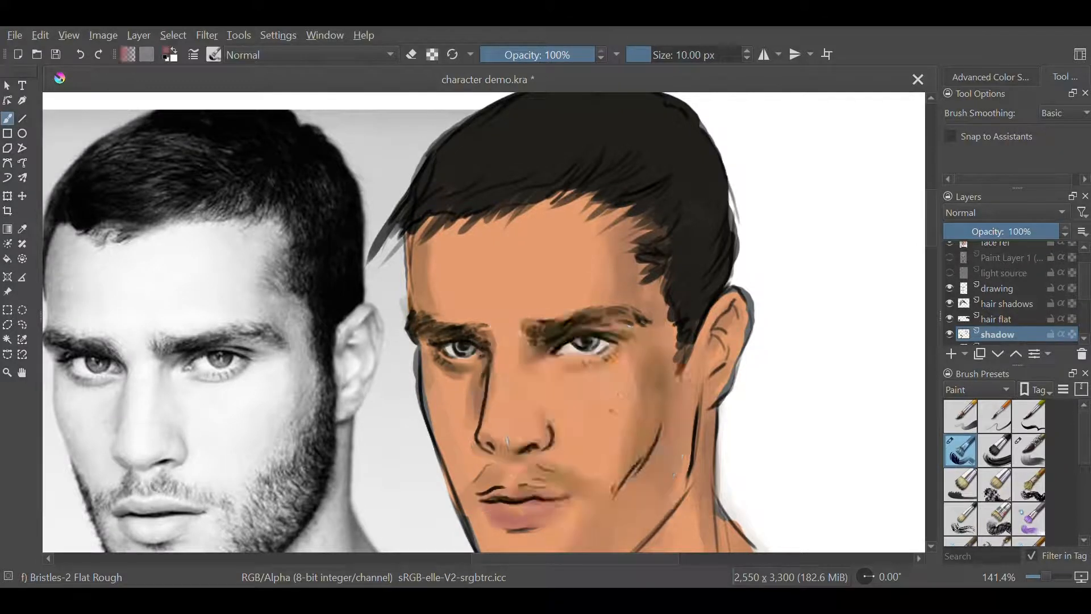
right_click(612, 416)
click(603, 418)
right_click(603, 419)
click(1028, 452)
mouse_move(482, 502)
mouse_down()
mouse_move(560, 499)
mouse_move(500, 515)
mouse_up()
drag(562, 501, 544, 511)
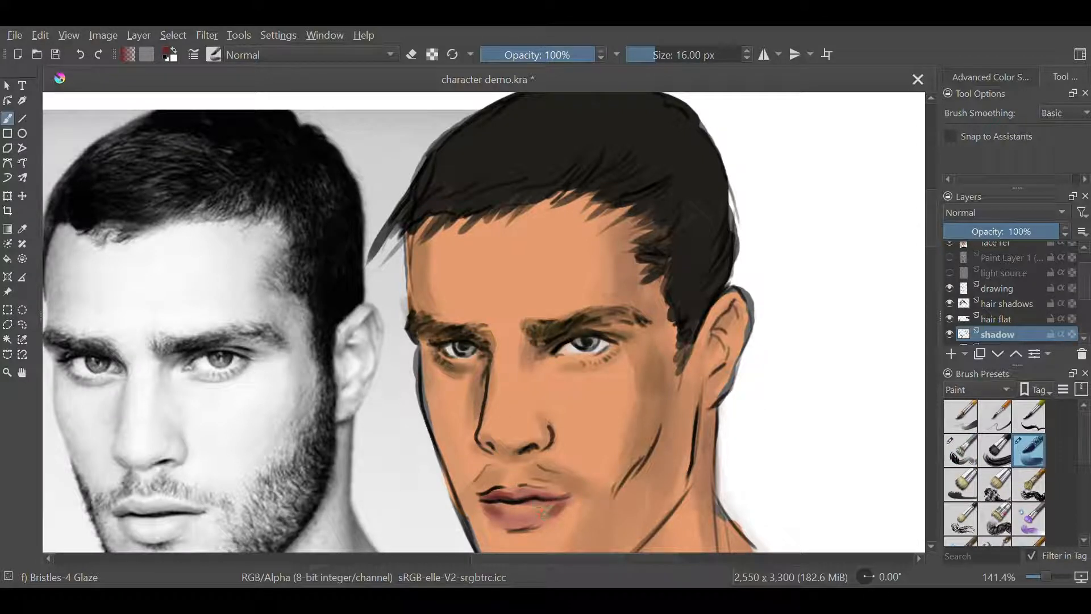
Return to black with the 10 px Bristles-2 Flat Rough brush and paint the near half of the moustache
right_click(686, 429)
click(674, 430)
right_click(677, 421)
click(612, 451)
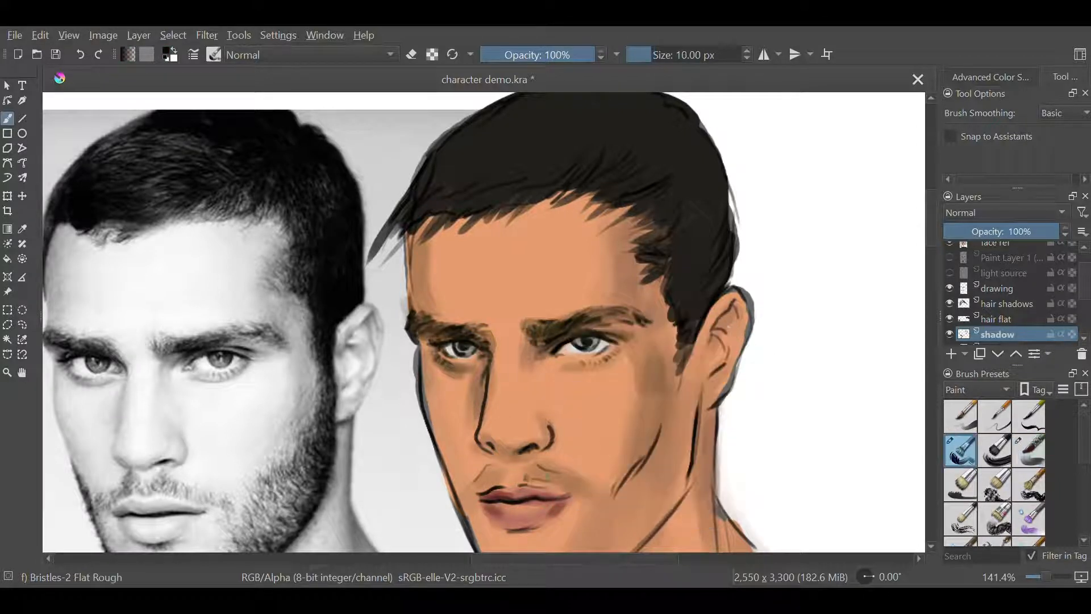
drag(528, 464, 557, 484)
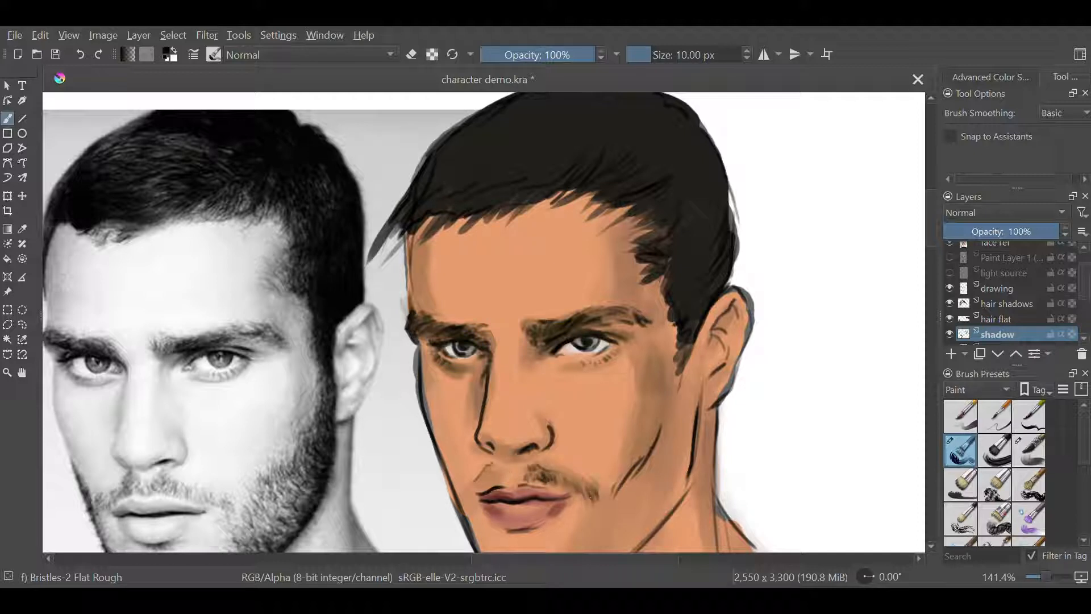
Paint the far half of the moustache and add stubble strokes beside it along the far edge of the face
drag(499, 463, 484, 477)
drag(499, 473, 492, 485)
drag(448, 474, 458, 507)
drag(448, 467, 464, 517)
drag(517, 550, 482, 436)
mouse_move(435, 364)
mouse_down()
mouse_move(426, 384)
mouse_move(461, 370)
mouse_up()
drag(475, 364, 450, 370)
drag(434, 389, 426, 408)
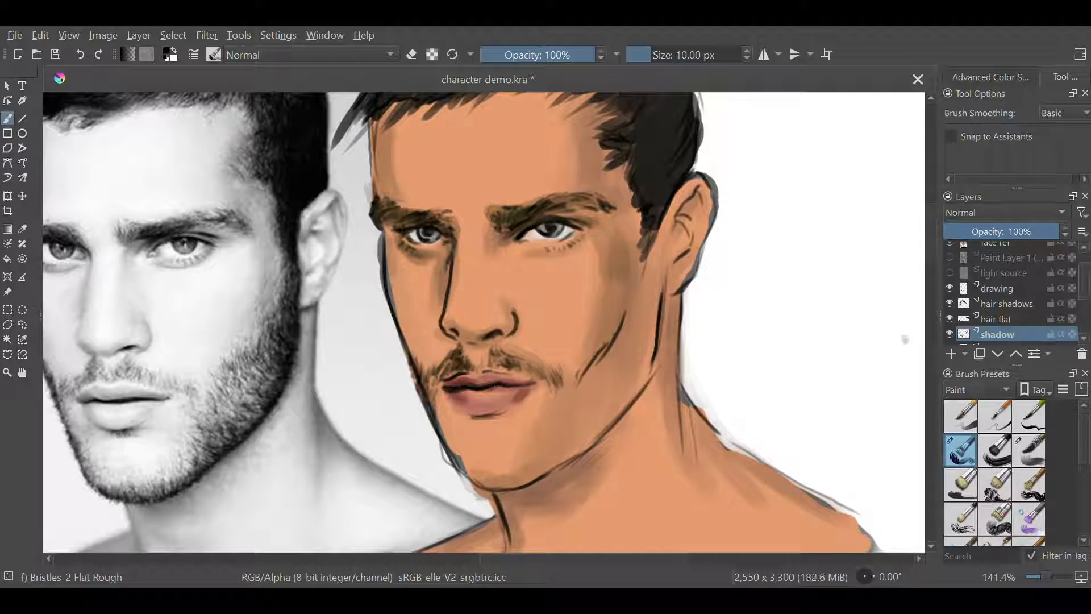
Add stubble below the lower lip, down the far jawline and across the bottom of the chin
drag(481, 391, 494, 391)
drag(438, 418, 446, 437)
drag(442, 429, 458, 462)
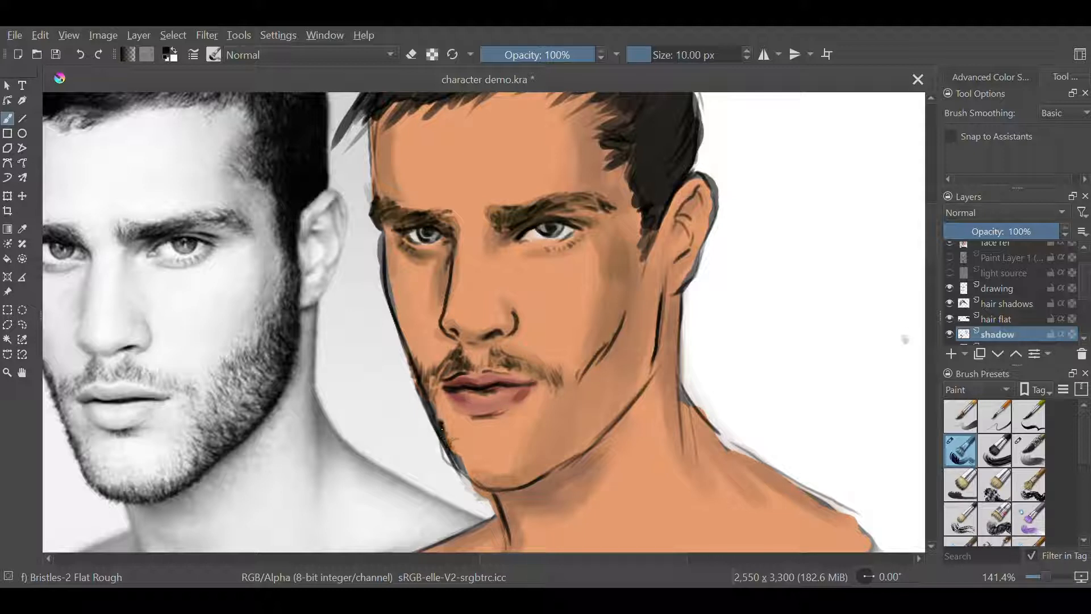
drag(440, 405, 444, 423)
drag(443, 427, 470, 484)
mouse_move(460, 469)
mouse_down()
mouse_move(474, 490)
mouse_move(509, 483)
mouse_up()
drag(506, 465, 498, 492)
drag(486, 468, 474, 490)
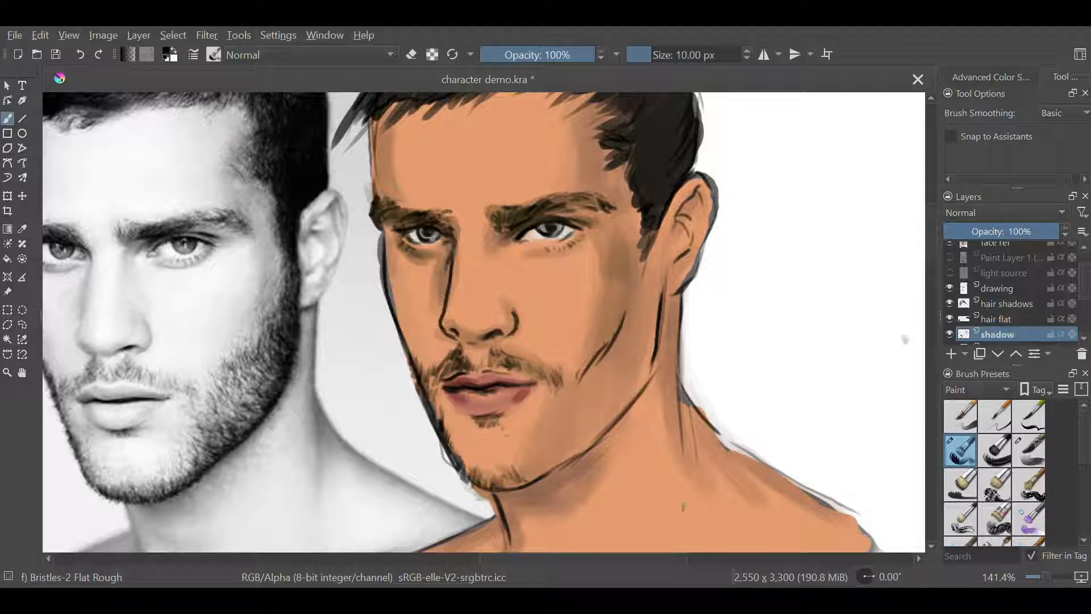
Extend the sideburn down in front of the ear and start the stubble on the near cheek
drag(643, 260, 649, 279)
drag(642, 242, 659, 317)
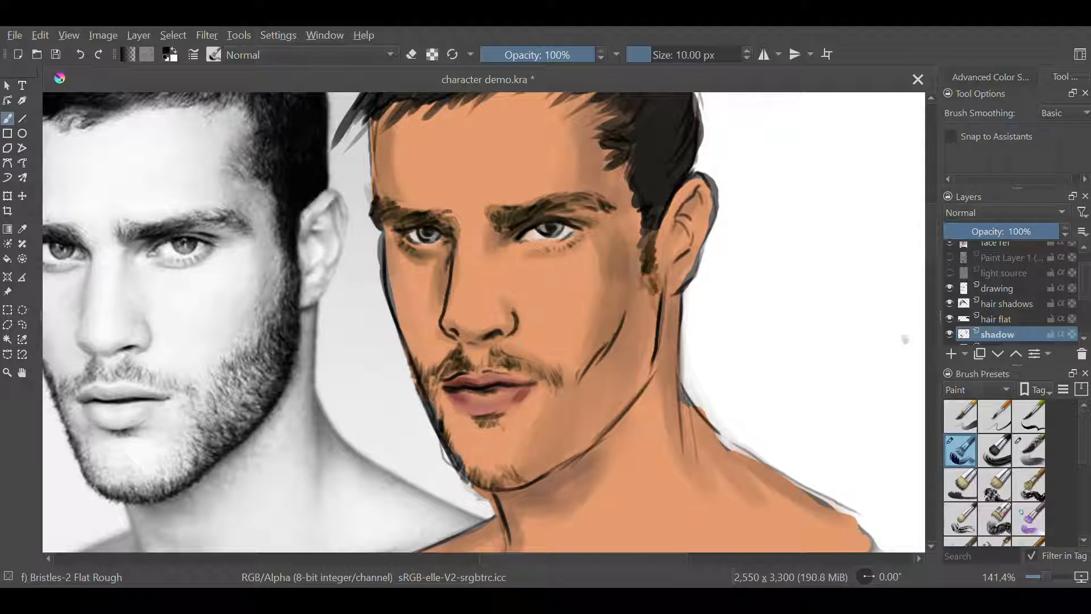
drag(648, 268, 656, 345)
mouse_move(641, 297)
mouse_down()
mouse_move(653, 340)
mouse_move(608, 371)
mouse_up()
mouse_move(610, 348)
mouse_down()
mouse_move(618, 366)
mouse_move(602, 351)
mouse_move(625, 313)
mouse_up()
Erase the cheek crease line on the drawing layer and lock the hair shadows layer
click(1016, 289)
key(e)
click(1050, 304)
Paint the upper beard edge on the shadow layer from the near cheek up to the sideburn
click(998, 334)
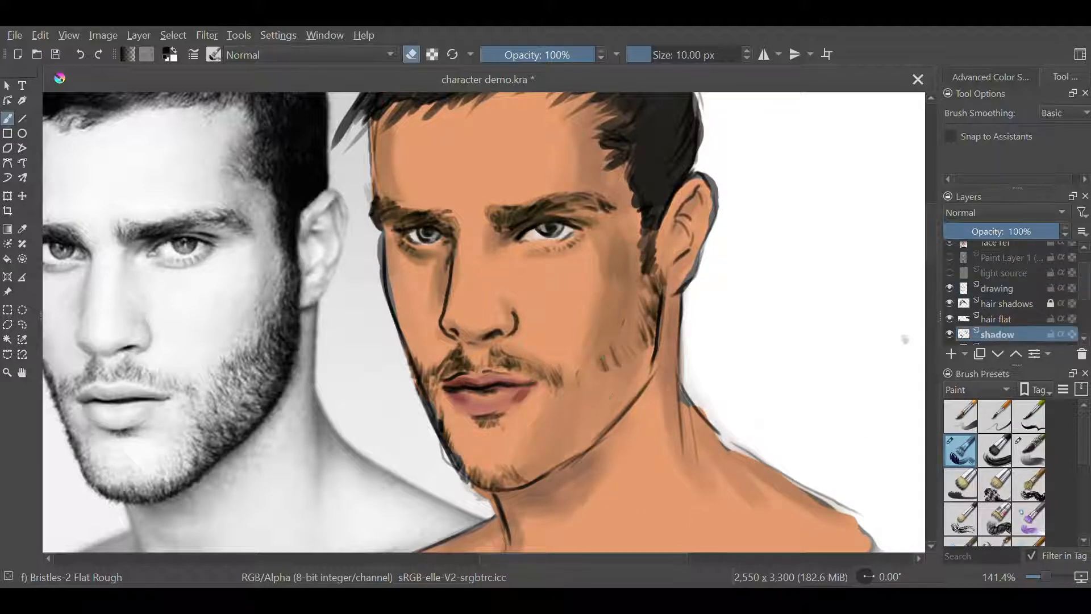
key(e)
mouse_move(585, 384)
mouse_down()
mouse_move(577, 369)
mouse_move(625, 329)
mouse_move(659, 262)
mouse_up()
drag(660, 272, 663, 241)
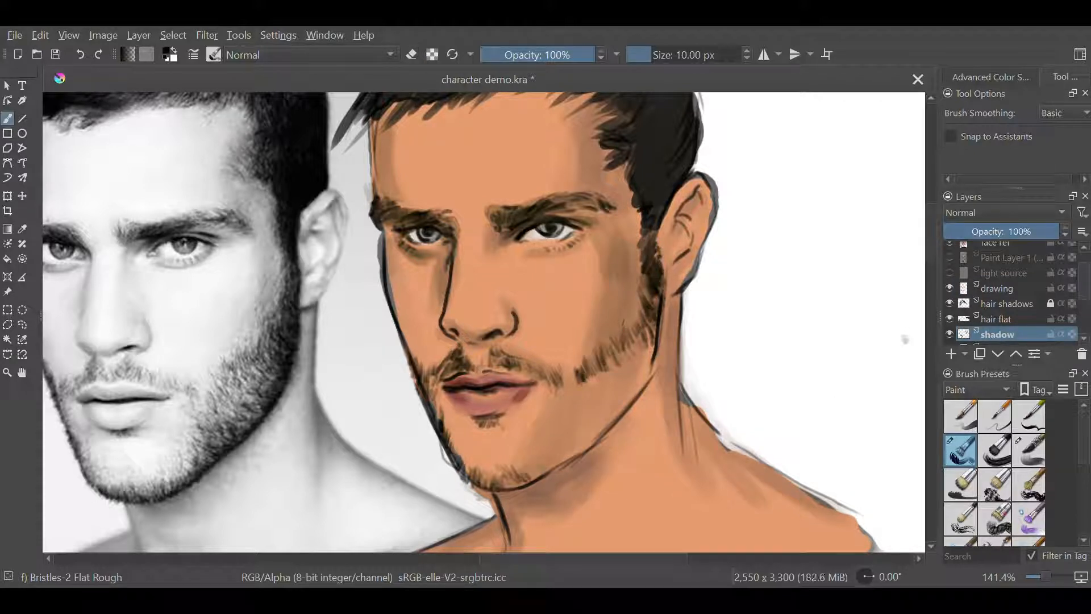
Fill the near side of the beard with short stubble strokes from the chin along the jaw to the cheek
mouse_move(526, 478)
mouse_down()
mouse_move(560, 432)
mouse_move(556, 410)
mouse_up()
drag(535, 458, 554, 435)
drag(550, 423, 565, 405)
drag(557, 455, 579, 420)
drag(563, 447, 596, 414)
mouse_move(583, 441)
mouse_down()
mouse_move(599, 419)
mouse_move(589, 402)
mouse_up()
drag(588, 431, 609, 412)
drag(586, 421, 616, 386)
drag(613, 401, 634, 378)
drag(604, 411, 640, 365)
drag(633, 380, 650, 342)
drag(637, 386, 653, 344)
drag(630, 371, 642, 352)
drag(584, 451, 621, 402)
drag(612, 414, 639, 386)
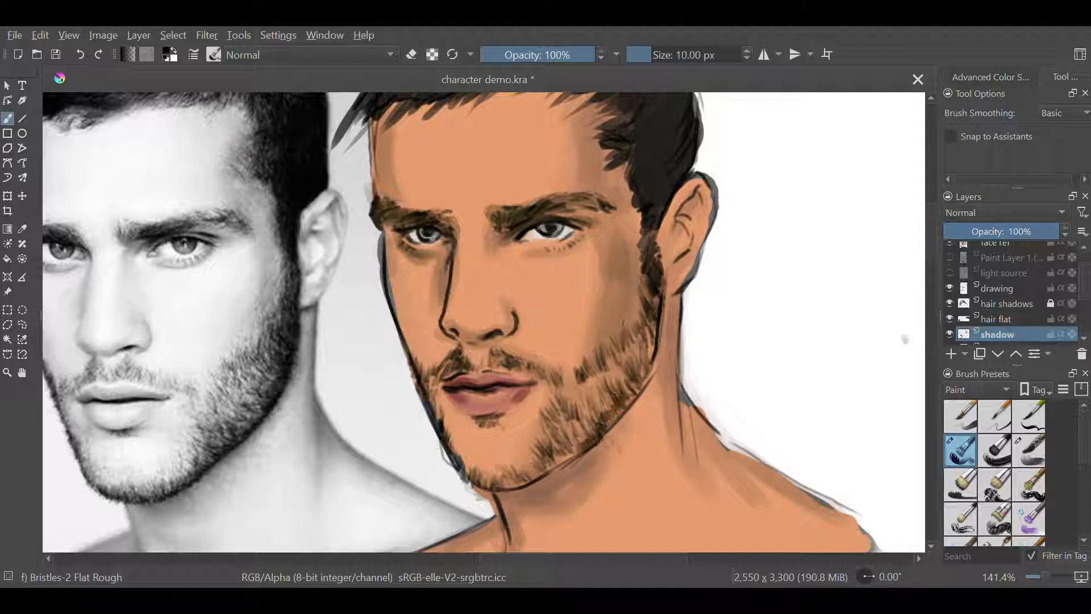
Paint further short stubble strokes on the shadow layer along the chin and jaw and up the near cheek
drag(517, 473, 537, 456)
drag(535, 466, 586, 437)
drag(582, 445, 617, 401)
mouse_move(504, 493)
mouse_down()
mouse_move(531, 475)
mouse_move(492, 460)
mouse_up()
drag(475, 482, 480, 471)
drag(489, 488, 504, 460)
drag(927, 246, 928, 247)
key(ctrl+minus)
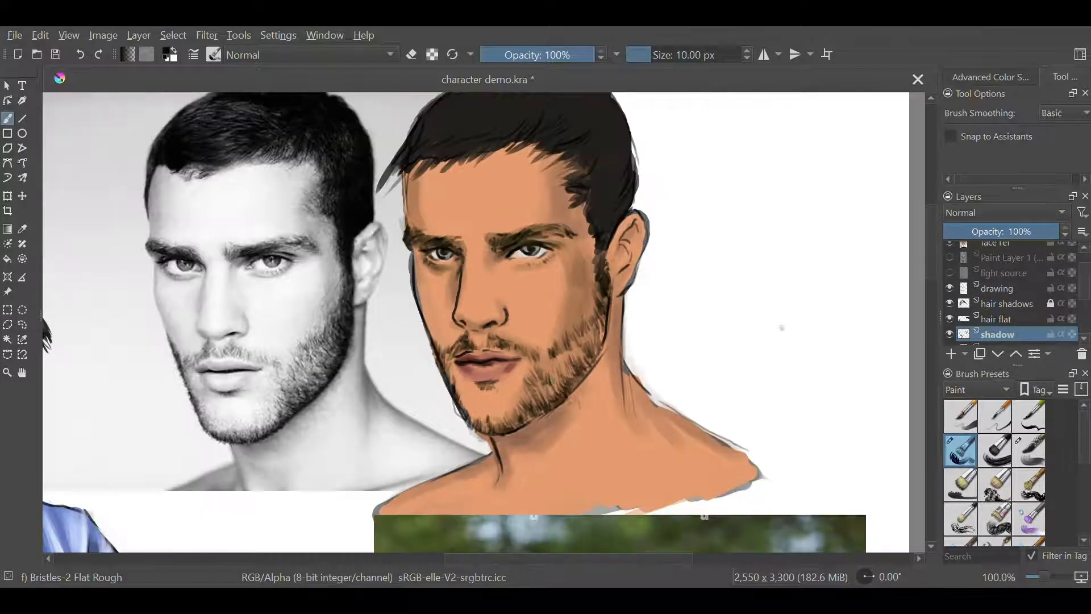
drag(546, 374, 555, 362)
drag(551, 376, 580, 322)
drag(578, 331, 594, 307)
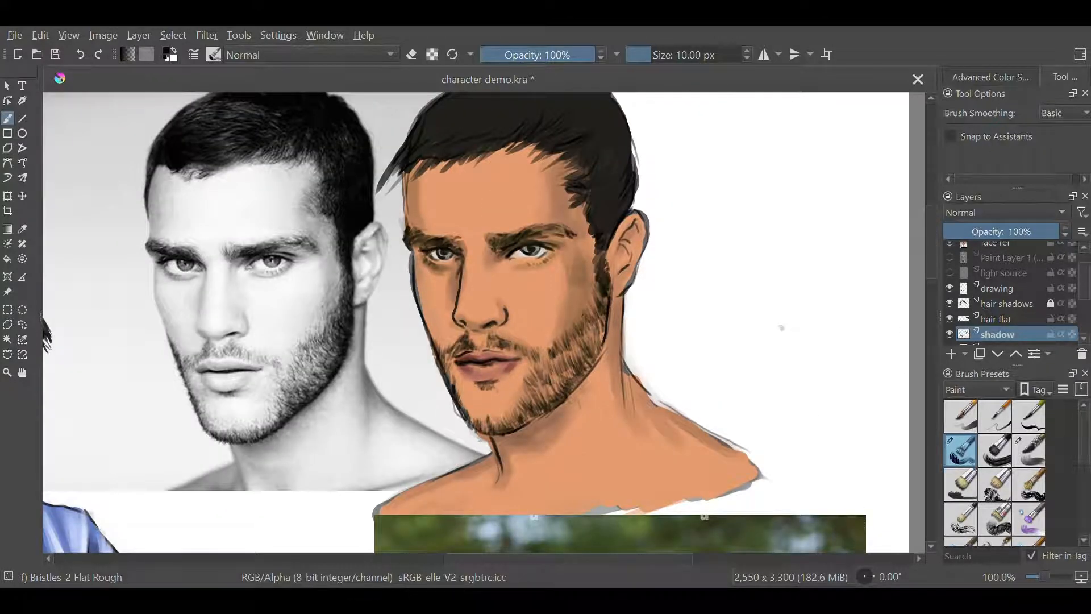
Pick a dark purple and add a new paint layer named "accent color"
right_click(707, 370)
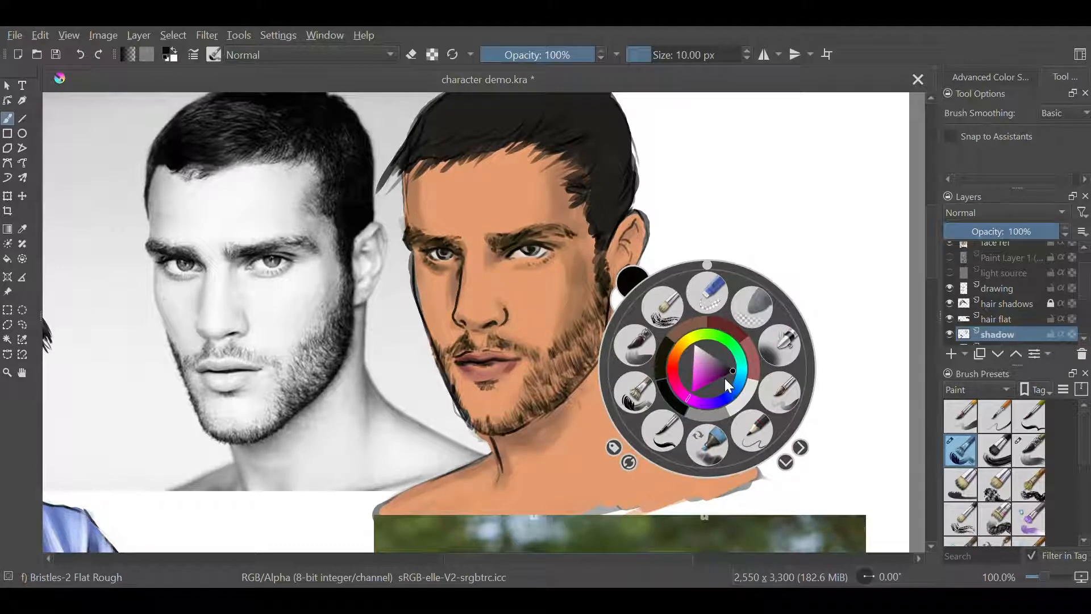
click(726, 378)
right_click(727, 377)
click(952, 354)
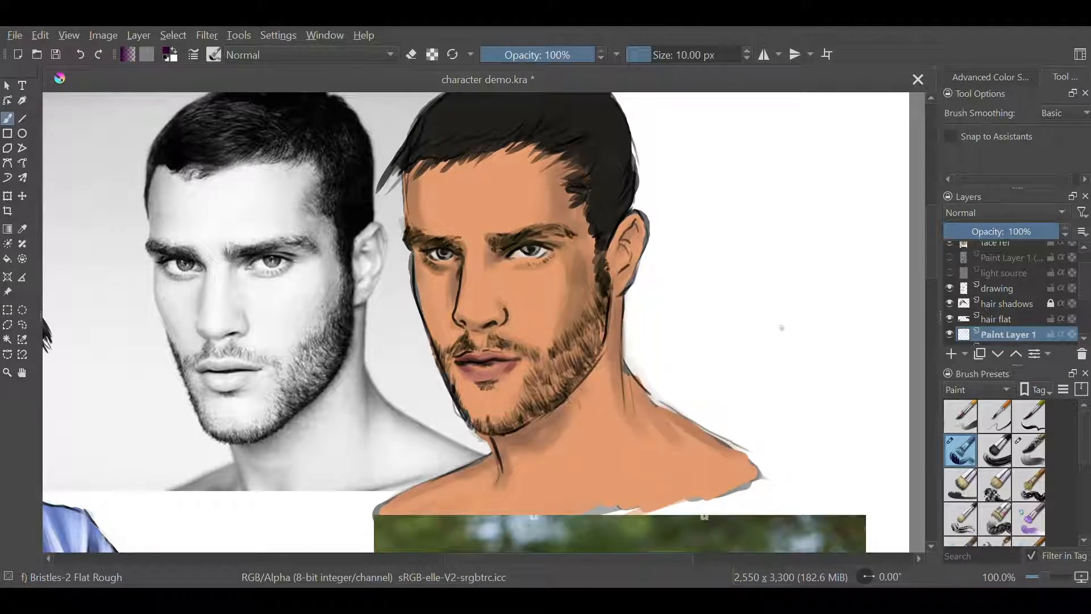
double_click(995, 337)
text(accent color)
key(Return)
Place the accent color layer below the shadow layer and glaze purple over the near temple with the Bristles-4 Glaze brush
click(1028, 451)
drag(1084, 291, 1084, 303)
click(998, 354)
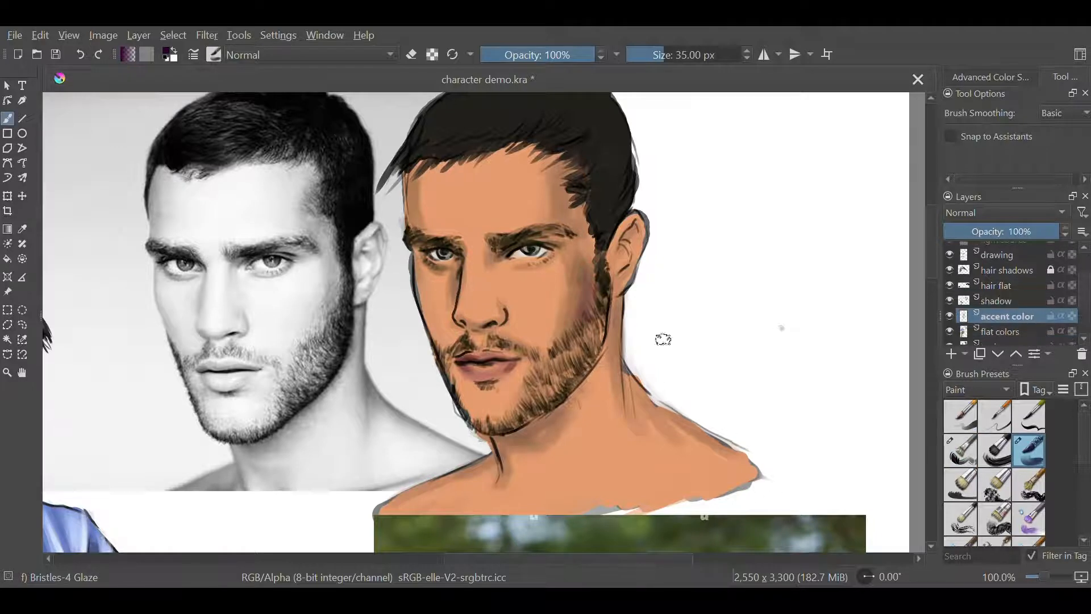
drag(568, 218, 561, 166)
Glaze purple accents under the far eye, beneath the nose and beside the nose bridge at a 20 px brush size
key(bracketleft)
key(bracketleft)
key(bracketleft)
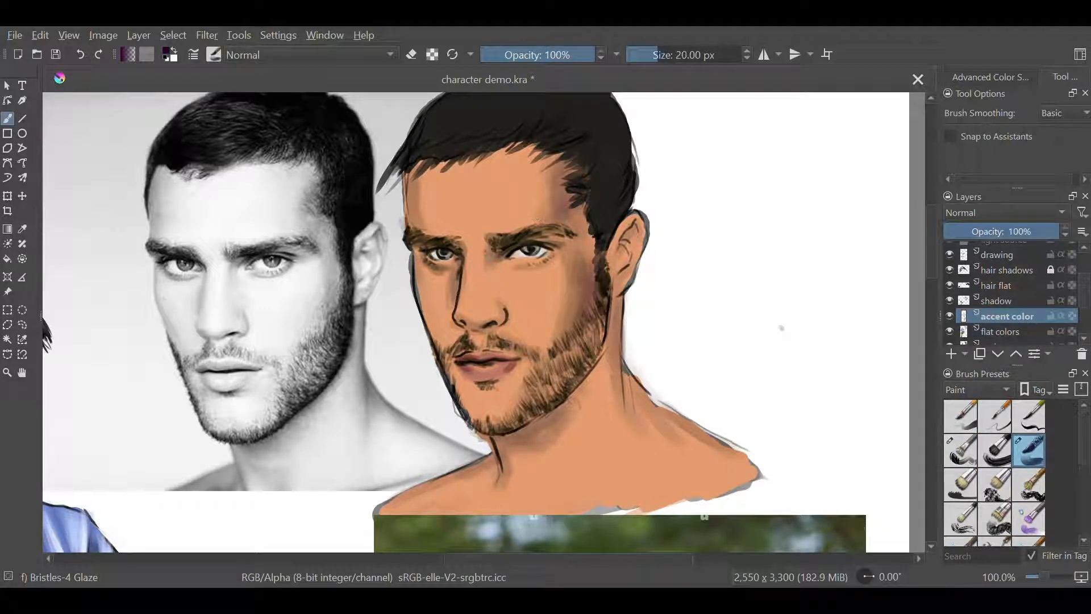
drag(432, 264, 445, 268)
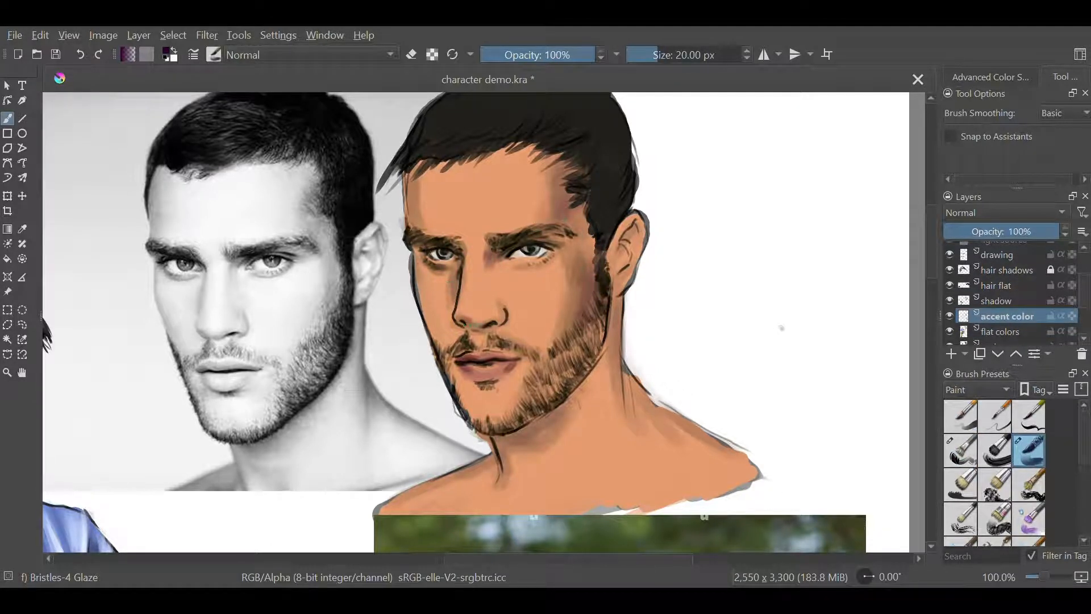
mouse_move(466, 323)
mouse_down()
mouse_move(499, 319)
mouse_move(475, 324)
mouse_up()
drag(487, 268, 484, 284)
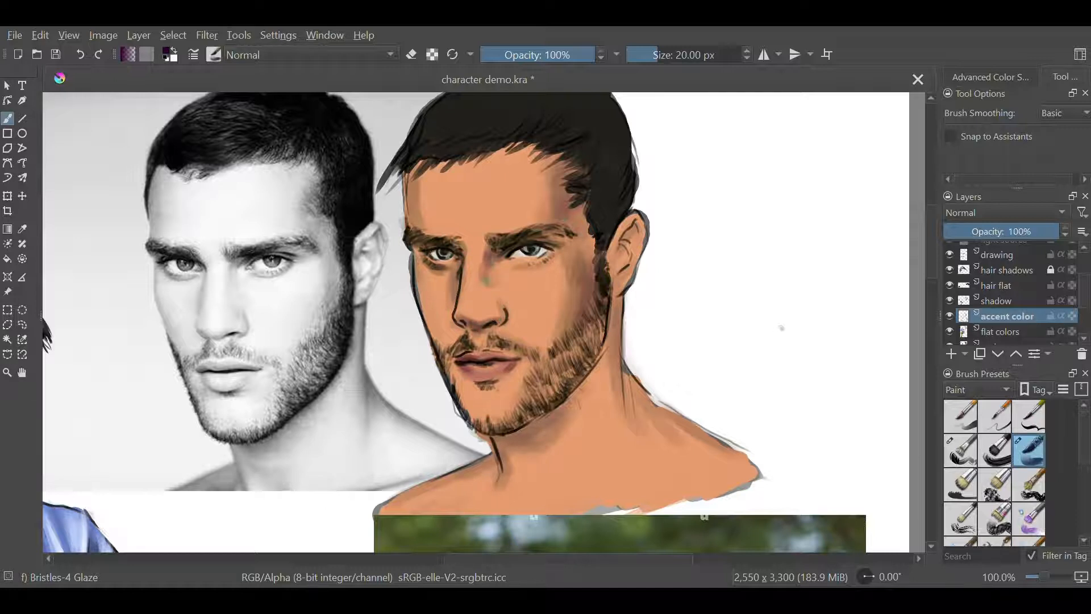
Glaze purple accents inside the ear, down the side of the neck and under the near jaw at 18 px
key(bracketleft)
key(bracketleft)
key(bracketleft)
key(bracketleft)
key(bracketleft)
key(bracketleft)
key(bracketleft)
key(bracketright)
key(bracketright)
key(bracketright)
key(bracketright)
key(bracketright)
mouse_move(617, 258)
mouse_down()
mouse_move(627, 246)
mouse_move(621, 253)
mouse_up()
mouse_move(619, 324)
mouse_down()
mouse_move(617, 305)
mouse_move(624, 406)
mouse_up()
mouse_move(522, 432)
mouse_down()
mouse_move(567, 398)
mouse_move(604, 316)
mouse_up()
Choose a darker accent shade and deepen the jaw, neck base, near cheek, brow areas and far cheek with it
right_click(574, 422)
click(597, 427)
right_click(597, 428)
mouse_move(526, 418)
mouse_down()
mouse_move(596, 361)
mouse_move(599, 324)
mouse_up()
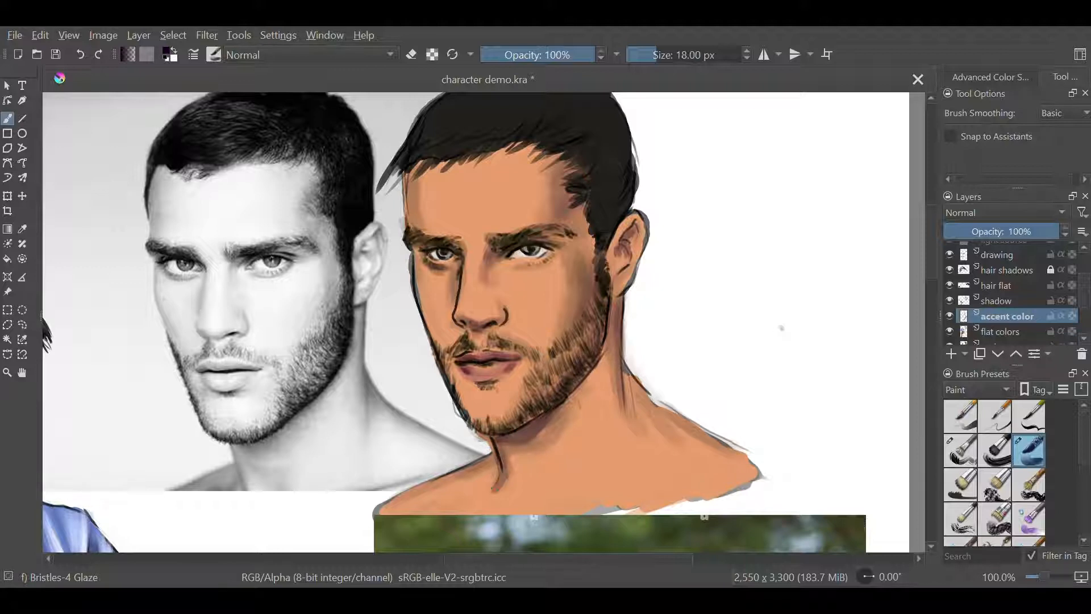
drag(642, 406, 623, 373)
mouse_move(560, 309)
mouse_down()
mouse_move(567, 270)
mouse_move(493, 241)
mouse_up()
drag(459, 244, 422, 241)
mouse_move(457, 294)
mouse_down()
mouse_move(458, 277)
mouse_move(427, 337)
mouse_up()
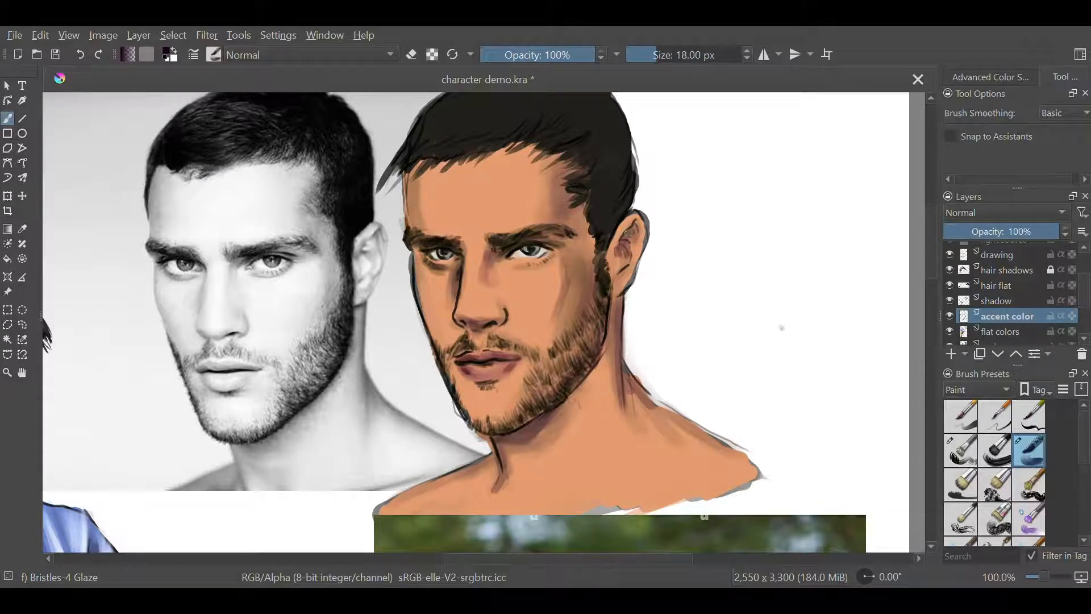
Make the highlight layer active and sample a light skin tone from the artwork, adjusting it for the highlights
key(ctrl+minus)
drag(931, 292, 931, 318)
drag(1084, 285, 1084, 257)
click(1024, 250)
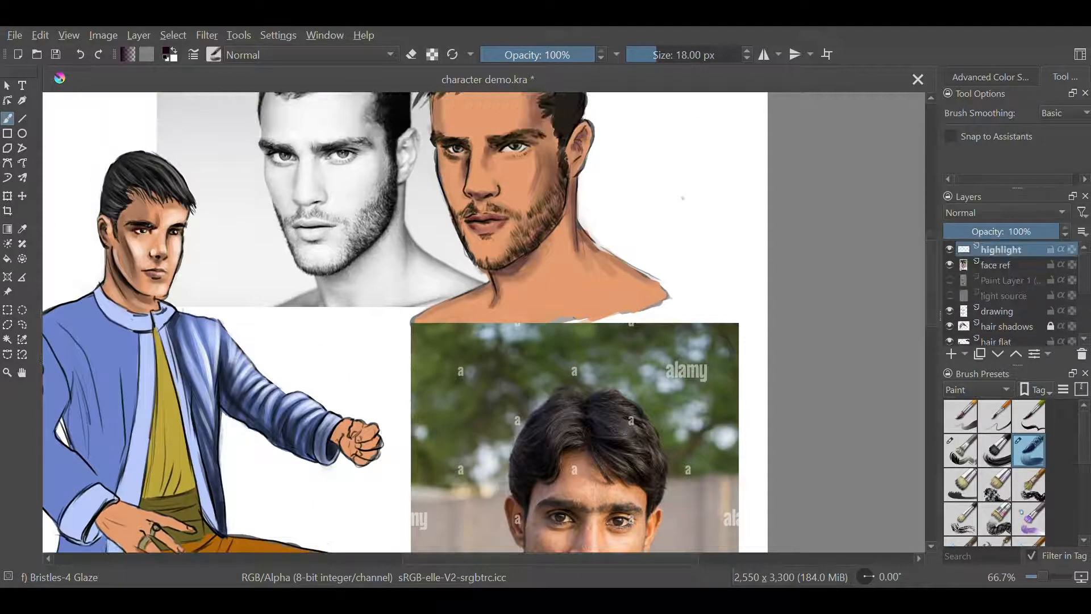
key(p)
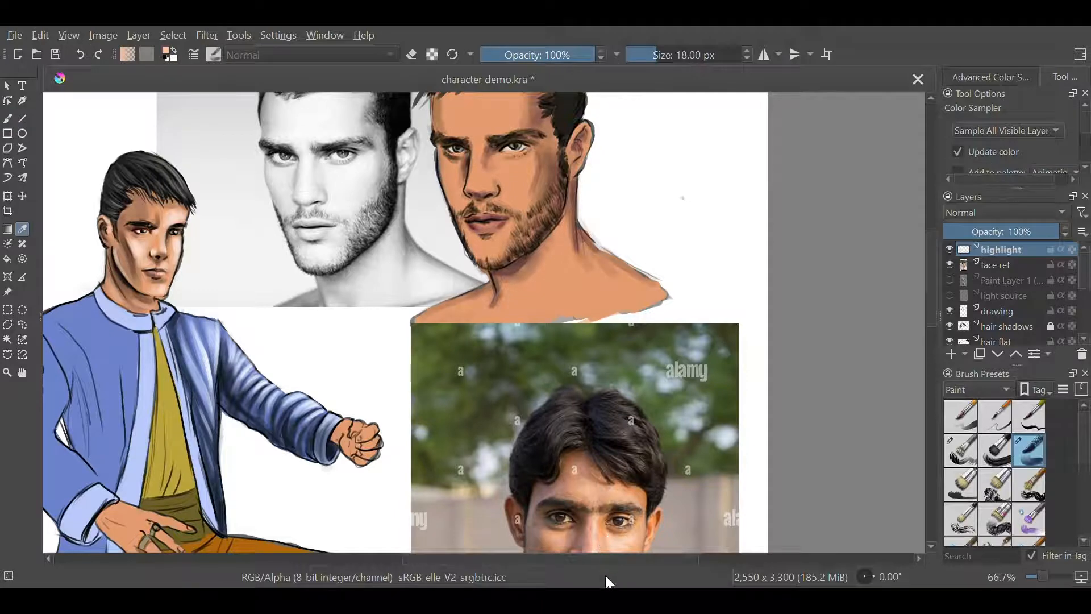
scroll(483, 355, up, 3)
click(8, 119)
right_click(648, 387)
click(660, 369)
right_click(661, 370)
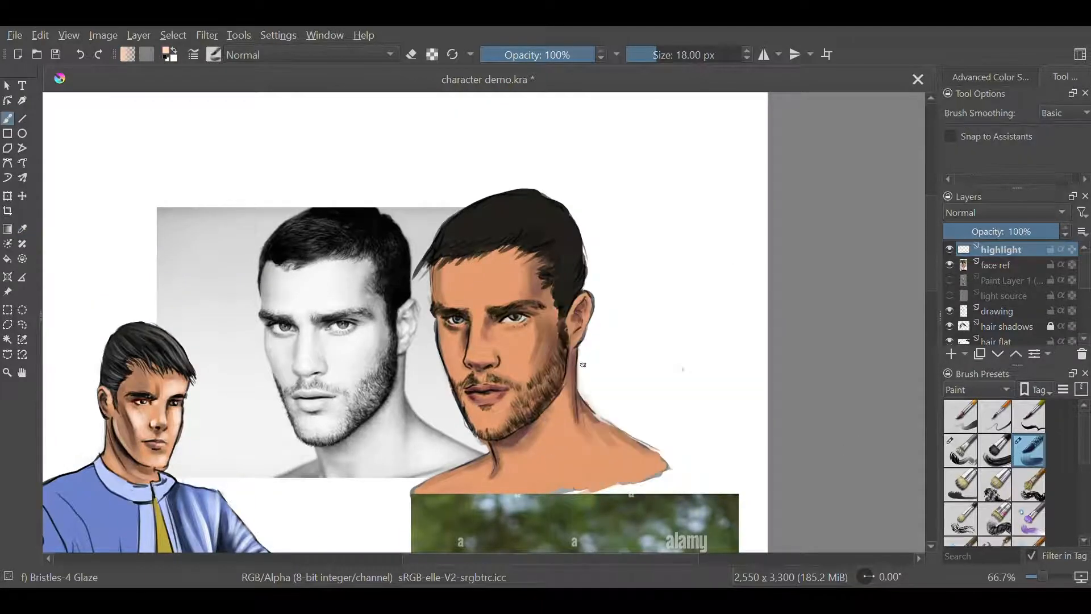
Paint light highlights on the nose and forehead at 30 px and erase the excess near the hairline
key(bracketright)
key(bracketright)
key(bracketright)
key(bracketright)
key(bracketright)
key(bracketright)
mouse_move(478, 357)
mouse_down()
mouse_move(475, 319)
mouse_move(474, 352)
mouse_up()
mouse_move(468, 268)
mouse_down()
mouse_move(511, 254)
mouse_move(479, 270)
mouse_move(505, 296)
mouse_up()
key(e)
drag(516, 239, 488, 250)
key(e)
Paint highlights on the far cheek, near cheek and far side of the forehead with the 30 px Bristles-4 Glaze brush
mouse_move(468, 297)
mouse_down()
mouse_move(458, 266)
mouse_move(472, 315)
mouse_move(466, 296)
mouse_move(495, 287)
mouse_move(456, 319)
mouse_move(457, 374)
mouse_move(447, 331)
mouse_up()
click(411, 55)
click(412, 54)
mouse_move(515, 334)
mouse_down()
mouse_move(527, 334)
mouse_move(523, 358)
mouse_move(521, 343)
mouse_up()
drag(457, 264, 463, 302)
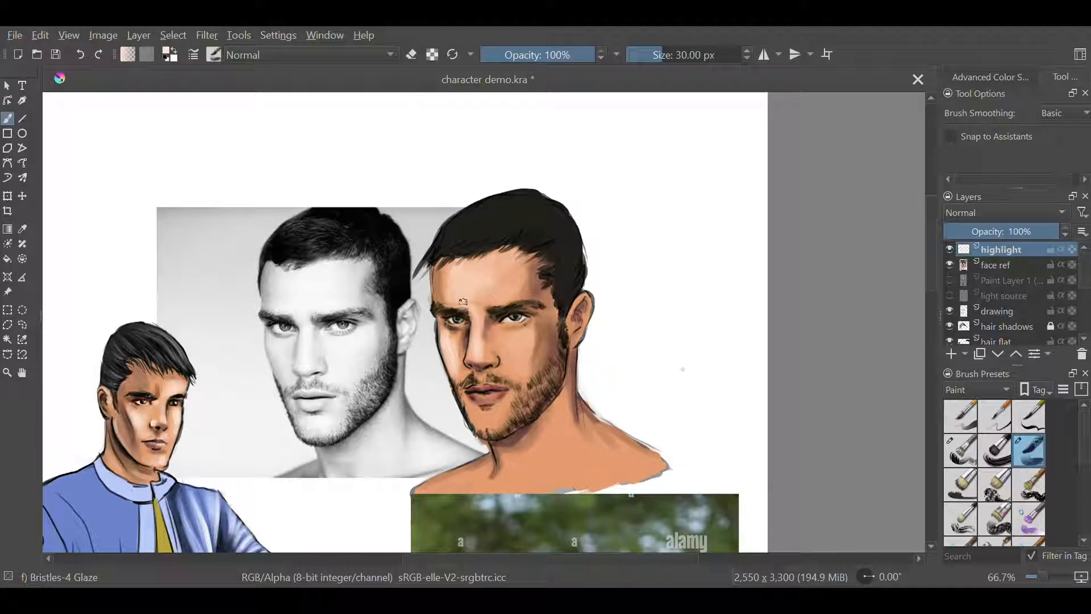
click(1029, 519)
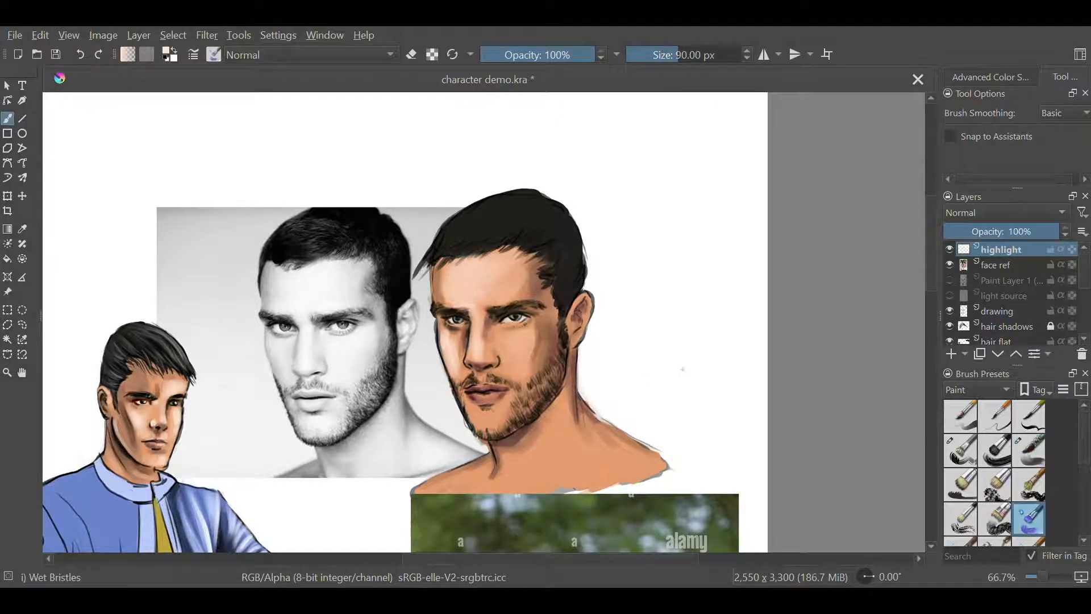
click(1030, 450)
mouse_move(510, 331)
mouse_down()
mouse_move(537, 347)
mouse_move(500, 370)
mouse_up()
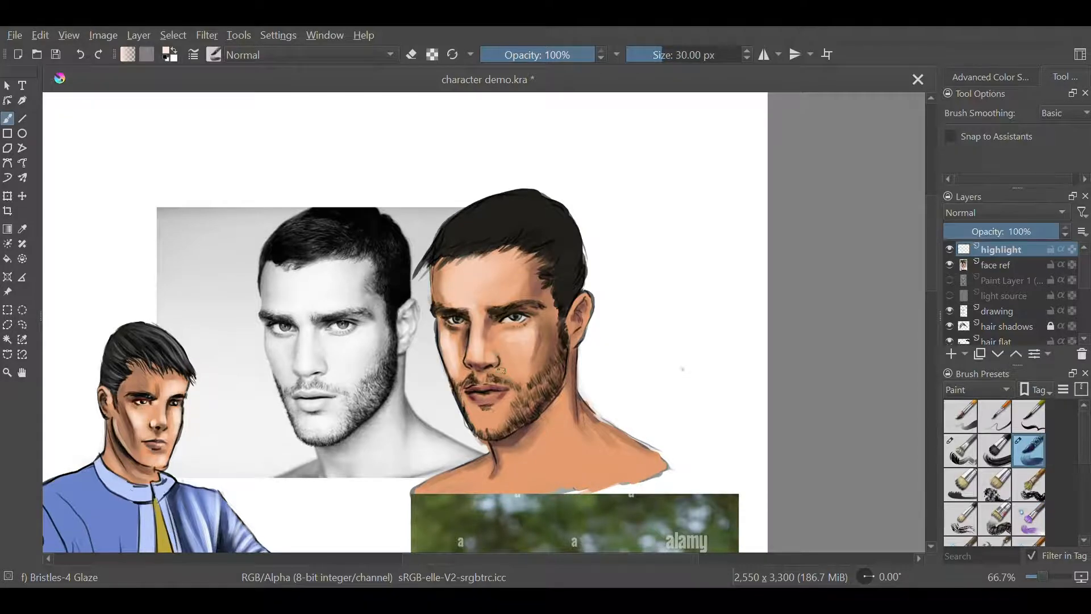
Highlight the cheek below the near eye, the lips and the ear with progressively smaller brush sizes
key(ctrl+plus)
key(ctrl+plus)
key(ctrl+minus)
drag(553, 340, 536, 358)
key(bracketleft)
key(bracketleft)
key(bracketleft)
key(bracketleft)
key(bracketleft)
key(bracketleft)
mouse_move(475, 435)
mouse_down()
mouse_move(484, 435)
mouse_move(489, 478)
mouse_move(544, 426)
mouse_move(574, 422)
mouse_up()
key(bracketleft)
key(bracketleft)
mouse_move(624, 295)
mouse_down()
mouse_move(630, 286)
mouse_move(629, 348)
mouse_move(613, 323)
mouse_up()
Enlarge the brush and paint broad light highlights down the near side and front of the neck
key(bracketright)
key(bracketright)
key(bracketright)
key(bracketright)
key(bracketright)
key(bracketright)
key(bracketright)
key(bracketright)
key(bracketright)
key(bracketright)
key(bracketright)
key(bracketright)
key(bracketright)
drag(605, 432, 571, 521)
drag(692, 454, 653, 331)
drag(571, 378, 546, 420)
mouse_move(571, 347)
mouse_down()
mouse_move(568, 404)
mouse_move(584, 421)
mouse_up()
Highlight the near shoulder and far collarbone at 24 px and blend them with the Wet Bristles brush
key(bracketleft)
key(bracketleft)
key(bracketleft)
key(bracketleft)
key(bracketleft)
key(bracketleft)
key(bracketleft)
drag(605, 350, 634, 391)
drag(593, 348, 604, 380)
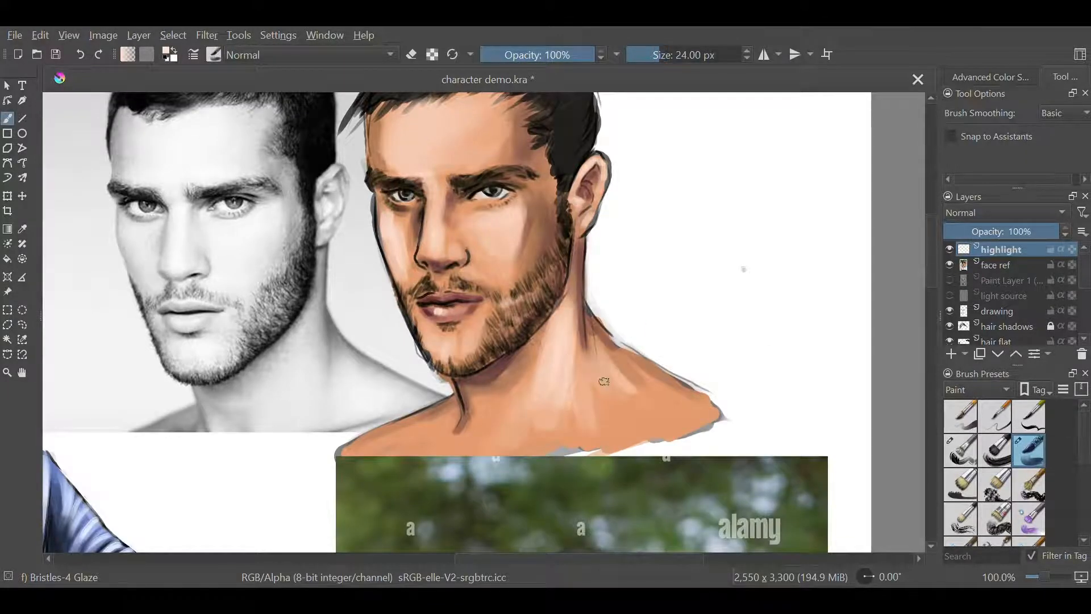
mouse_move(446, 418)
mouse_down()
mouse_move(378, 453)
mouse_move(439, 442)
mouse_up()
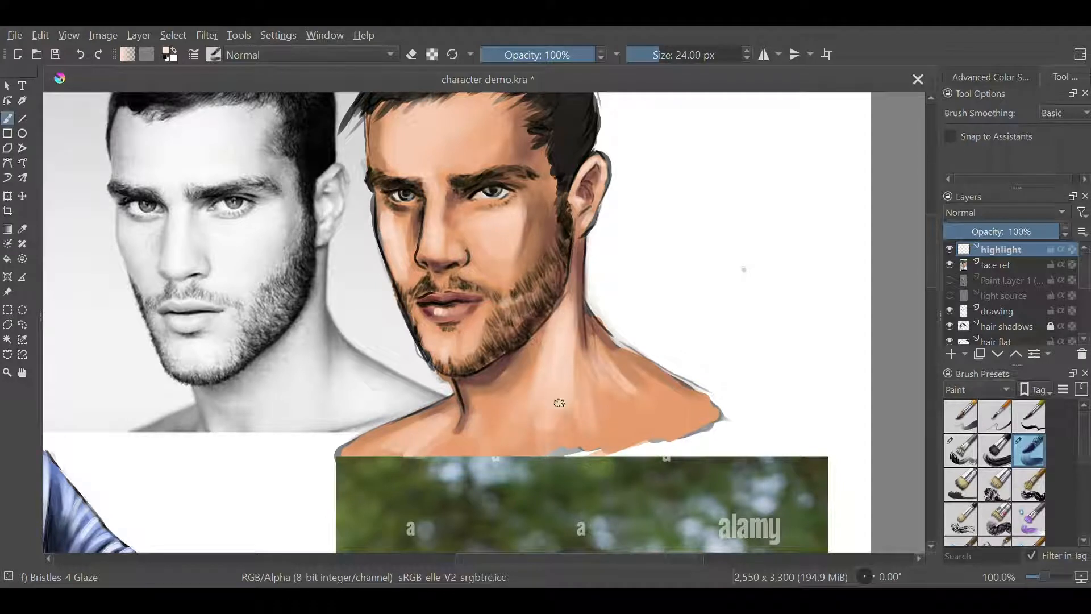
key(slash)
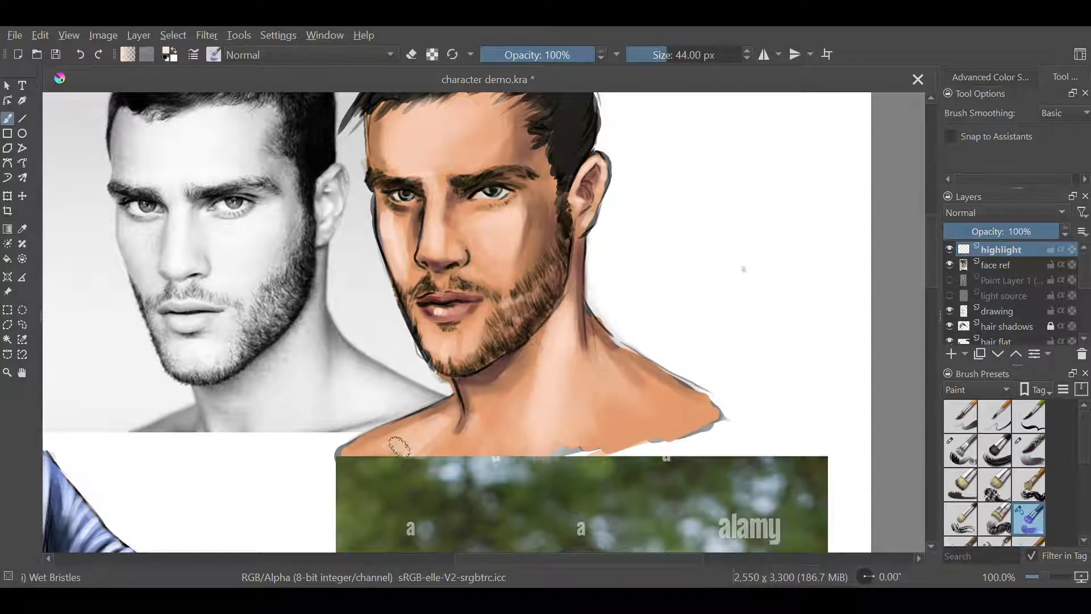
scroll(779, 455, up, 3)
key(slash)
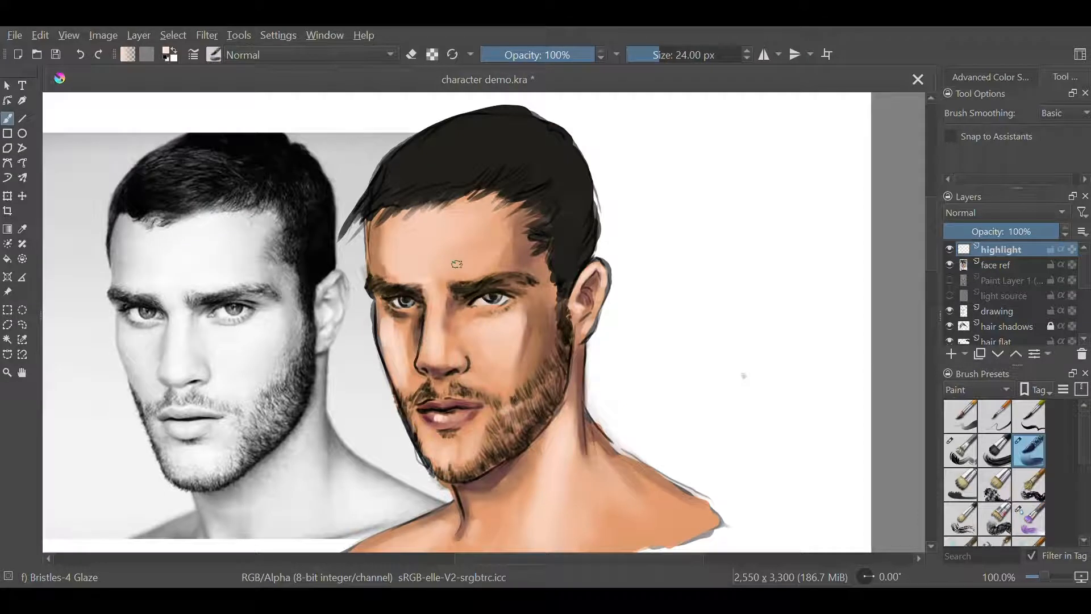
Brighten the forehead above the brows with the Bristles-4 Glaze brush and reduce the brush to 10 px
drag(455, 260, 456, 260)
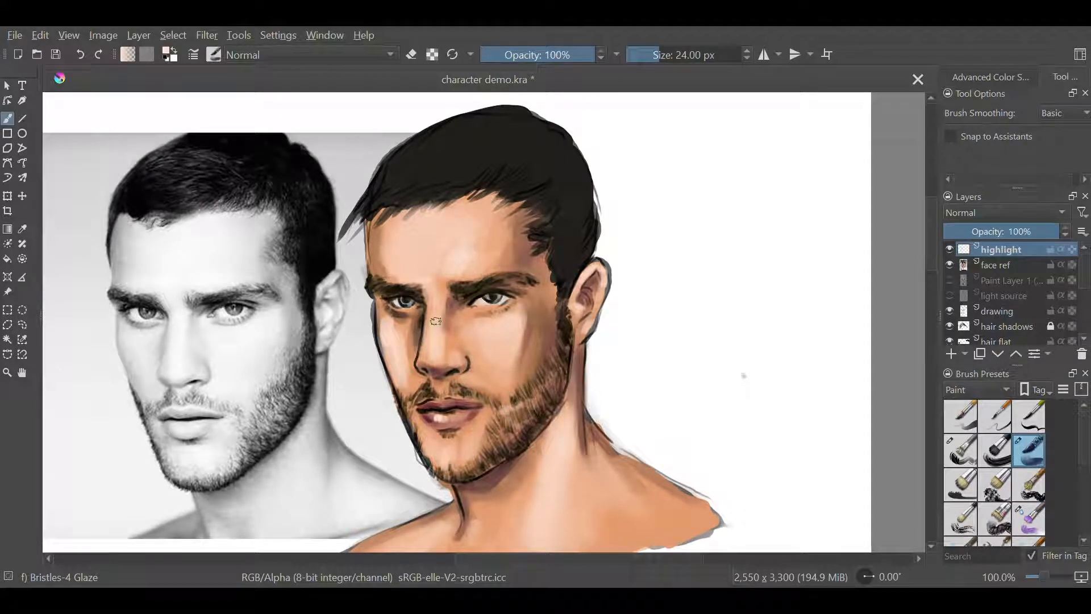
key(bracketleft)
key(bracketleft)
key(bracketleft)
key(bracketleft)
key(bracketleft)
key(bracketleft)
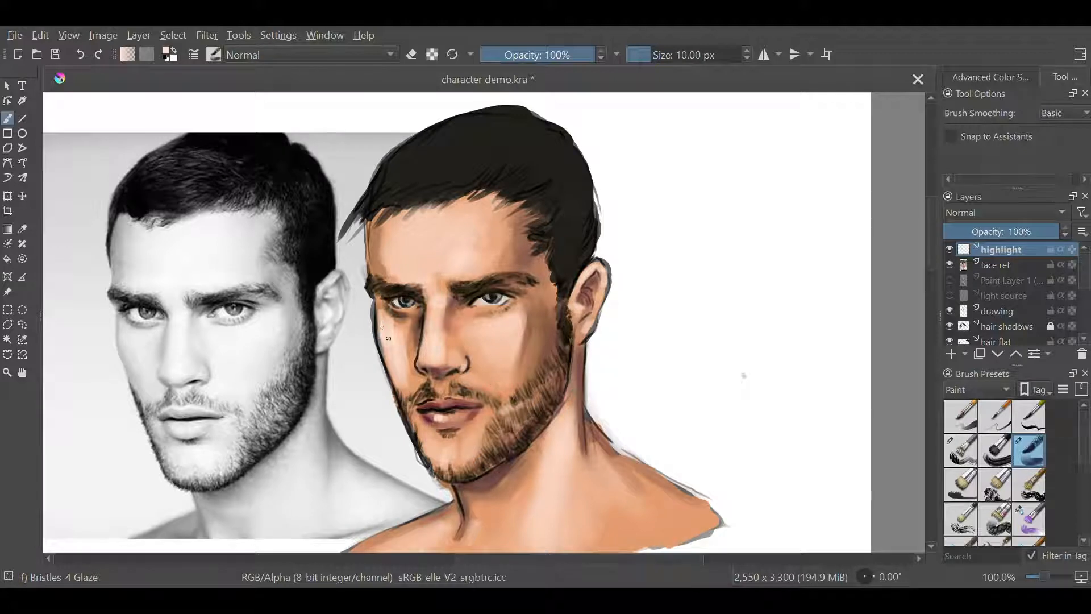
Highlight the near eye and its lower lid with the Bristles-2 Flat Rough brush at 8 px
key(ctrl+plus)
right_click(637, 382)
click(609, 451)
key(bracketleft)
key(bracketleft)
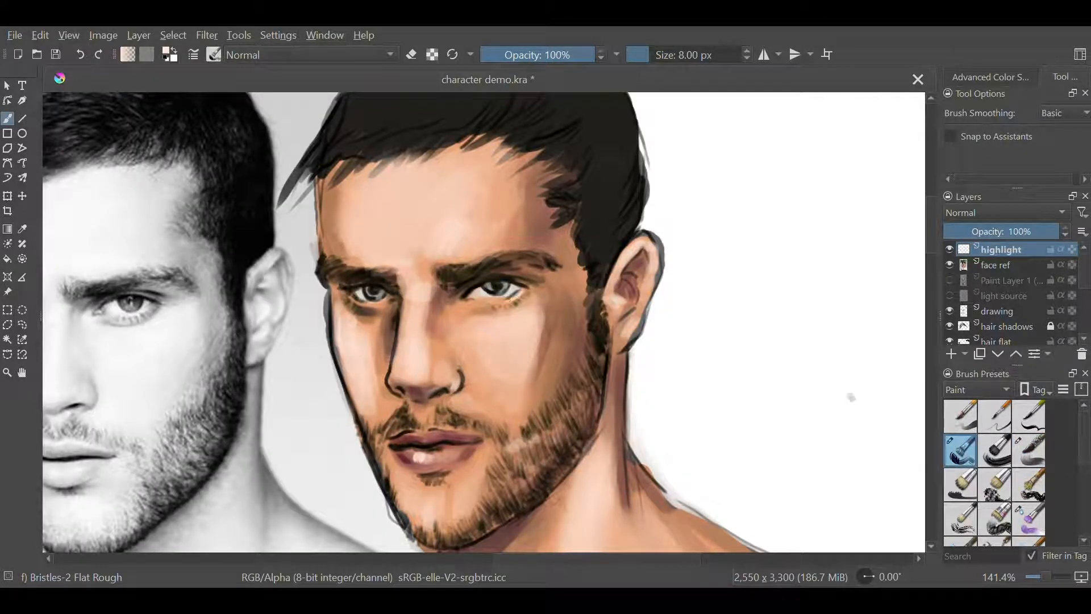
drag(483, 303, 520, 294)
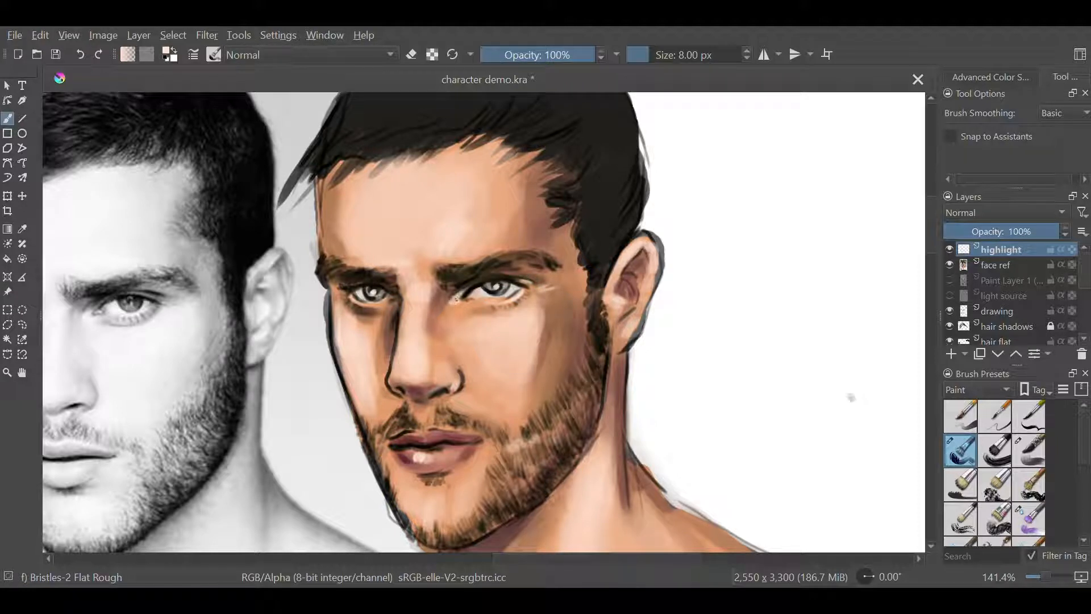
Highlight the nose bridge, the far cheek and the near cheek at a 15 px brush size
key(bracketright)
key(bracketright)
key(bracketright)
key(bracketright)
key(bracketright)
drag(678, 356, 851, 397)
key(bracketleft)
key(bracketleft)
key(bracketleft)
key(bracketleft)
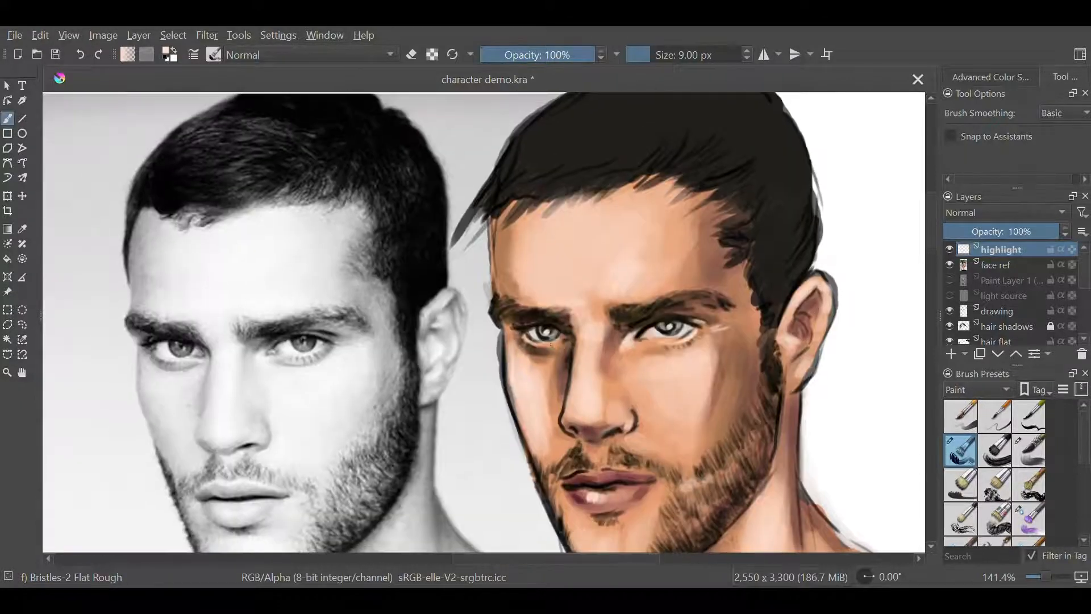
key(bracketright)
key(bracketright)
key(bracketright)
key(bracketright)
key(bracketright)
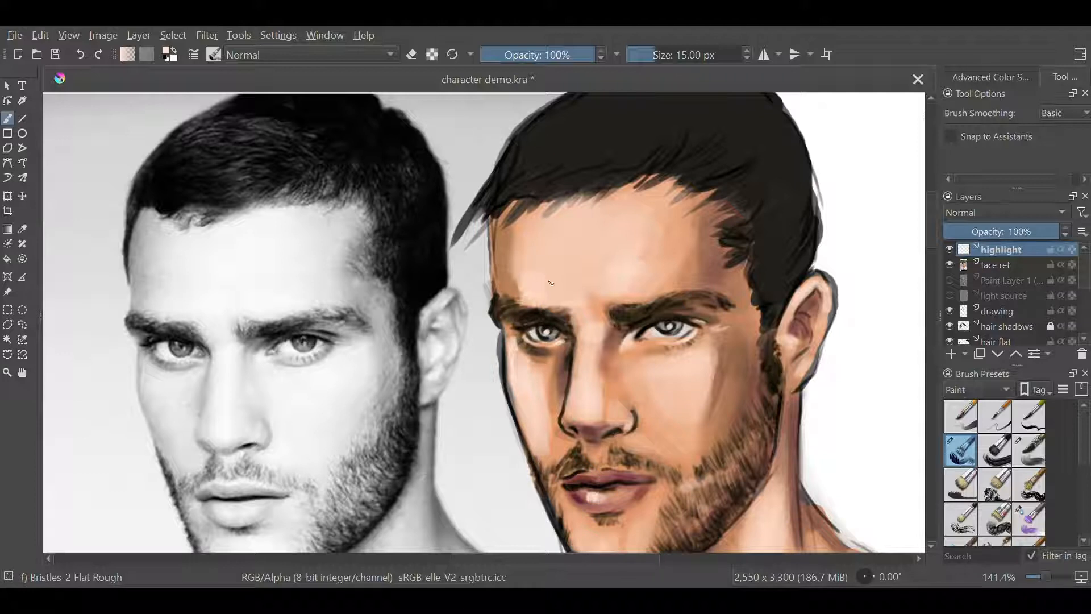
drag(579, 416, 579, 364)
drag(540, 460, 512, 365)
drag(705, 407, 713, 351)
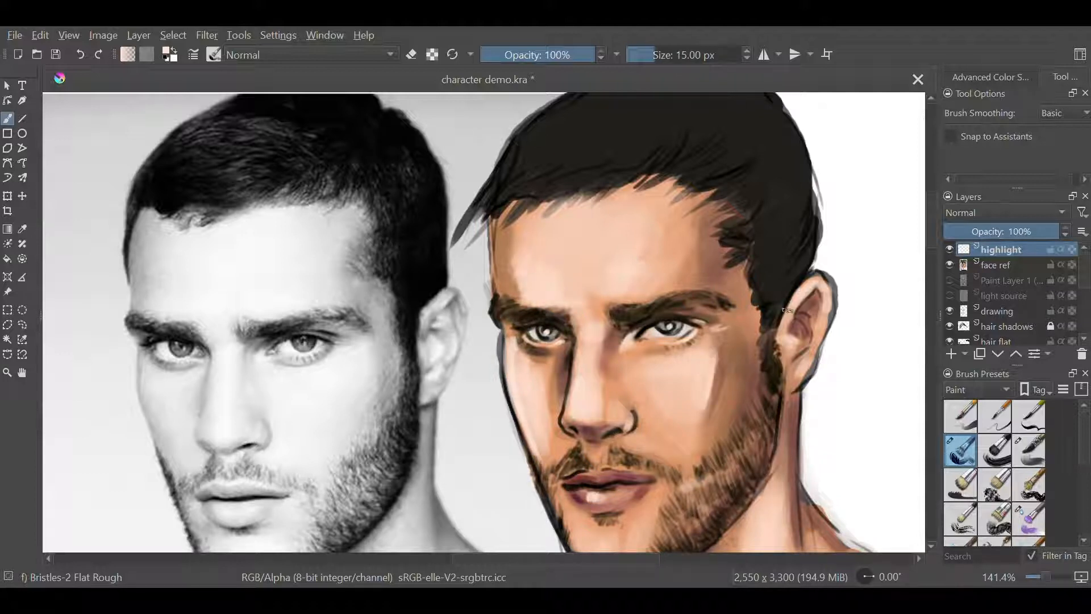
Paint highlights on the ear's inner folds and rim and down the side of the neck behind the jaw
drag(783, 313, 805, 283)
mouse_move(784, 350)
mouse_down()
mouse_move(808, 303)
mouse_move(806, 348)
mouse_up()
drag(815, 300, 810, 351)
mouse_move(786, 399)
mouse_down()
mouse_move(782, 483)
mouse_move(788, 470)
mouse_up()
key(e)
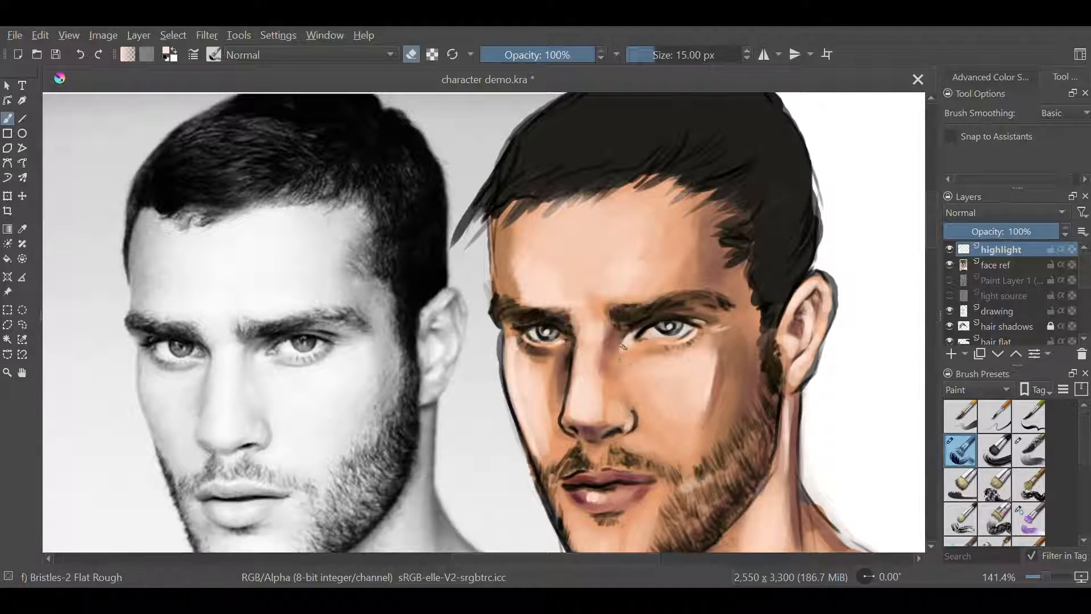
key(e)
Highlight the area beneath the nose and the edge of the upper lip at 9 px
key([)
key([)
key([)
key([)
key([)
key([)
mouse_move(597, 437)
mouse_down()
mouse_move(611, 430)
mouse_move(597, 461)
mouse_up()
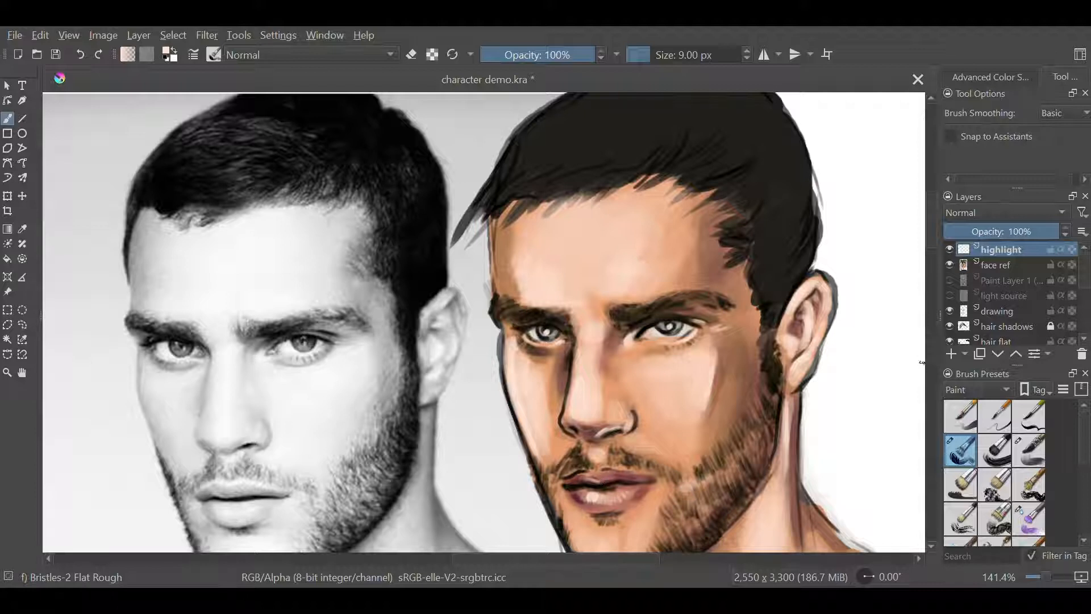
drag(601, 467, 572, 473)
Highlight the near side of the beard and, at a larger brush size, the area below the lower lip
drag(574, 518, 448, 451)
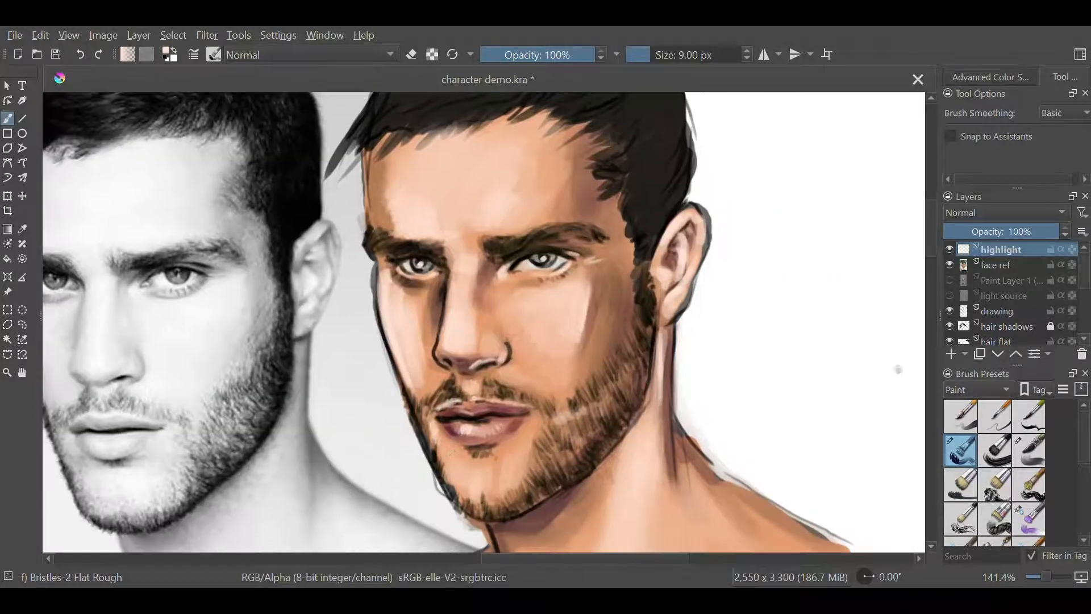
mouse_move(584, 413)
mouse_down()
mouse_move(569, 437)
mouse_move(587, 414)
mouse_up()
key(bracketright)
key(bracketright)
mouse_move(459, 467)
mouse_down()
mouse_move(520, 466)
mouse_move(513, 444)
mouse_up()
Brighten the forehead above the brows at 15 px and blend the highlights with the Wet Bristles brush
drag(748, 396, 709, 485)
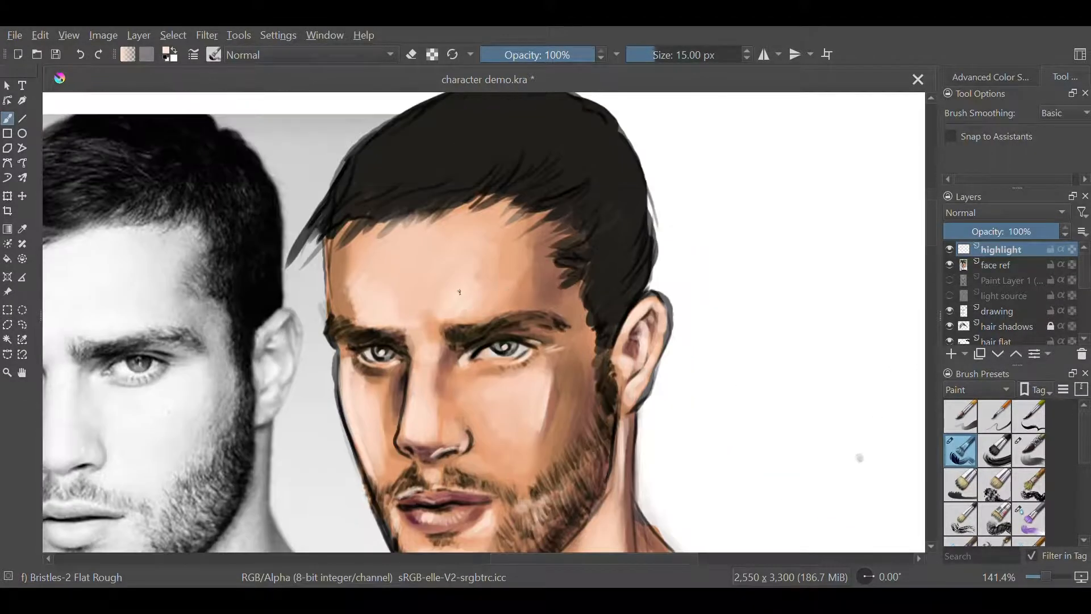
key(slash)
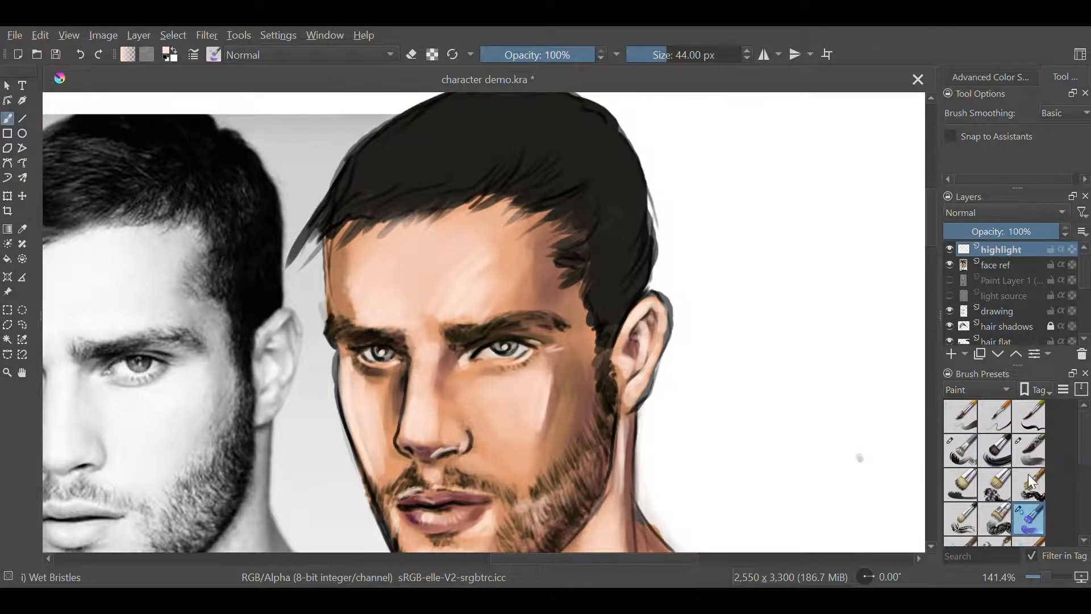
key(ctrl+minus)
key(ctrl+minus)
key(ctrl+plus)
drag(931, 244, 931, 260)
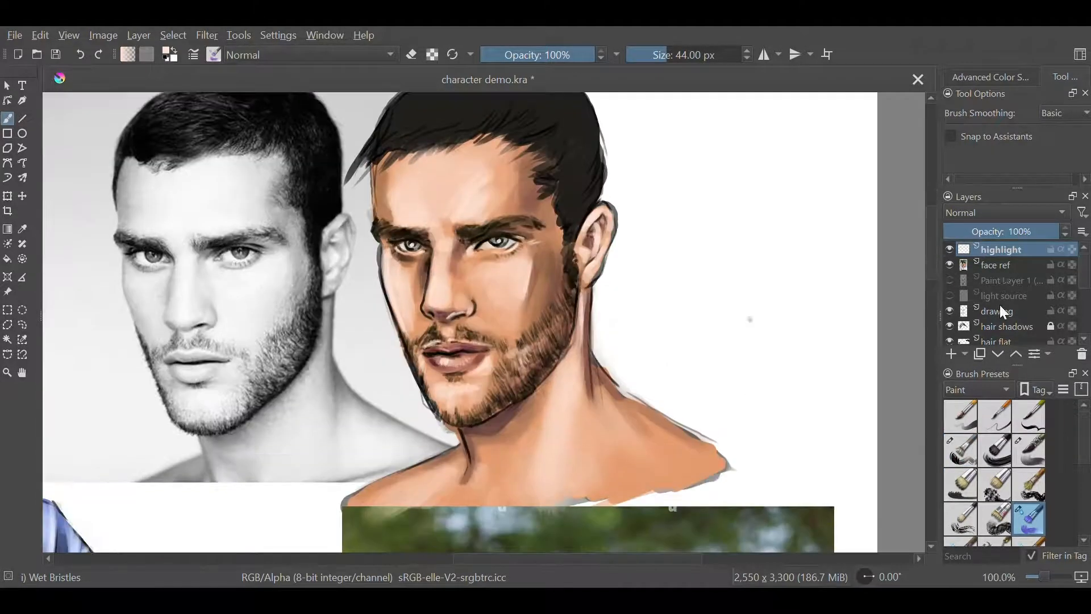
Return to the Bristles-2 Flat Rough brush at 15 px and highlight the near cheek beside the nose and mouth
right_click(712, 380)
click(643, 399)
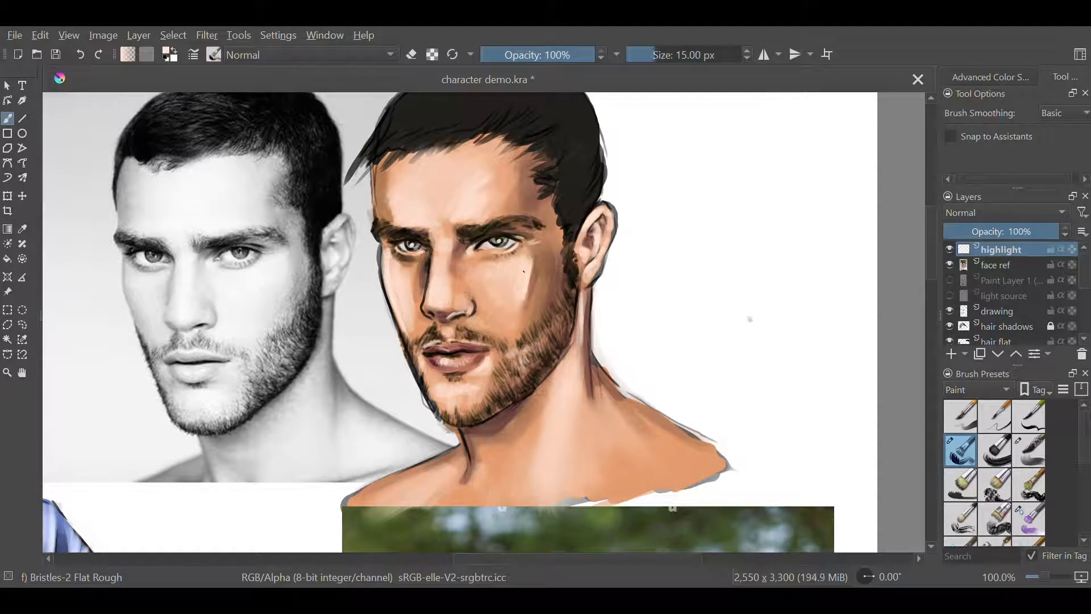
drag(482, 299, 504, 332)
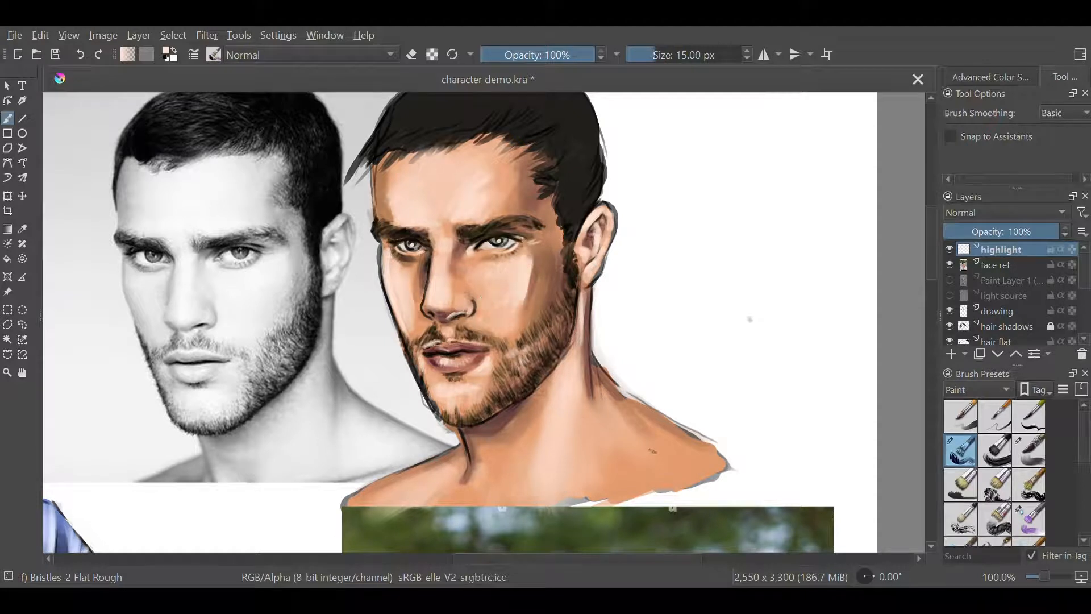
Highlight the side of the neck, the throat and the collarbone area, starting at 15 px and enlarging the brush to 32 px
drag(581, 327, 570, 351)
drag(469, 431, 472, 481)
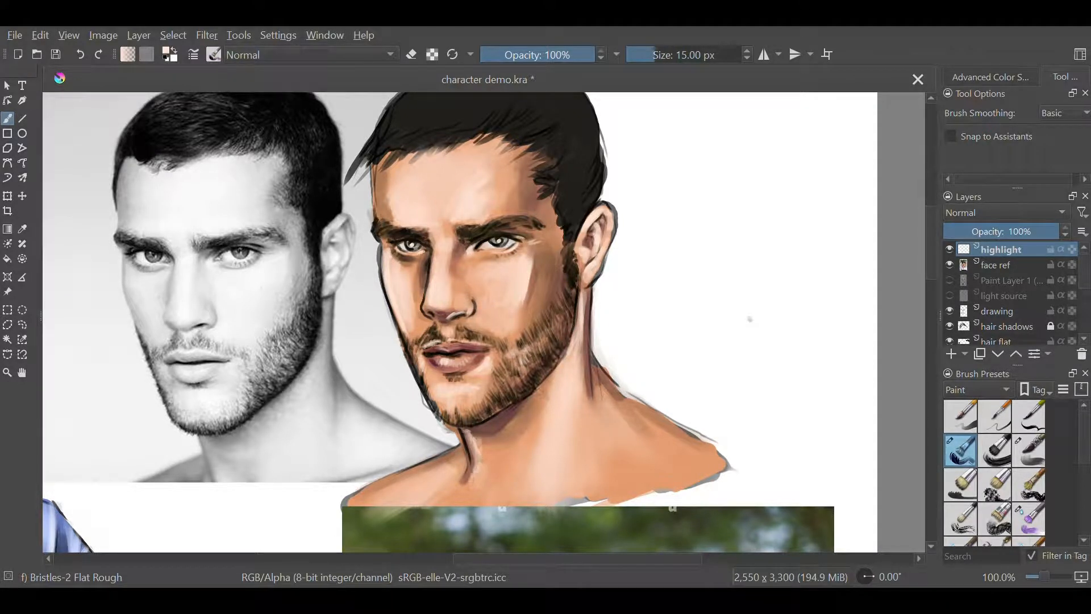
drag(559, 415, 569, 415)
drag(573, 345, 569, 377)
drag(581, 359, 561, 449)
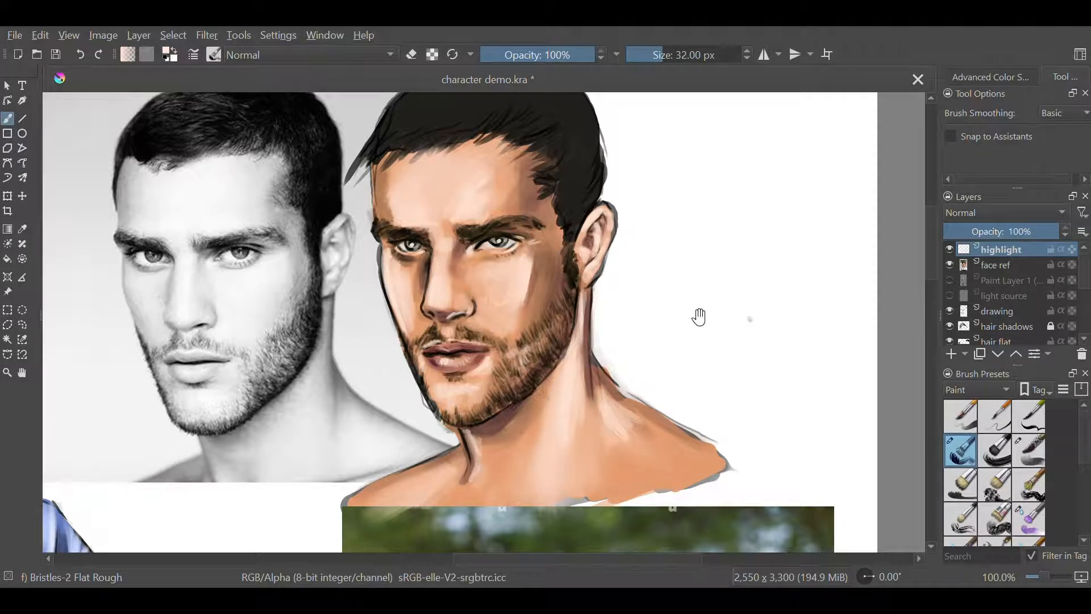
On the hair shadows layer, darken the sideburn, temple and top of the hair with black, using the Bristles-4 Glaze brush
drag(697, 315, 660, 407)
click(1008, 325)
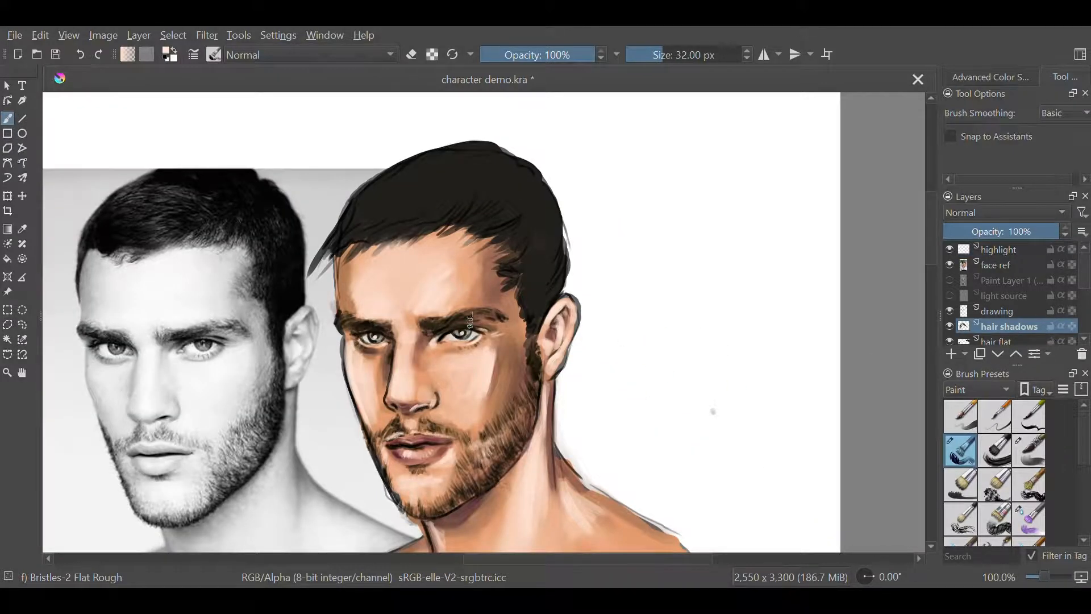
right_click(659, 368)
click(660, 445)
right_click(526, 233)
click(531, 259)
drag(524, 261, 537, 262)
mouse_move(512, 276)
mouse_down()
mouse_move(538, 244)
mouse_move(539, 319)
mouse_up()
mouse_move(532, 250)
mouse_down()
mouse_move(502, 219)
mouse_move(434, 225)
mouse_up()
mouse_move(495, 185)
mouse_down()
mouse_move(438, 225)
mouse_move(390, 206)
mouse_up()
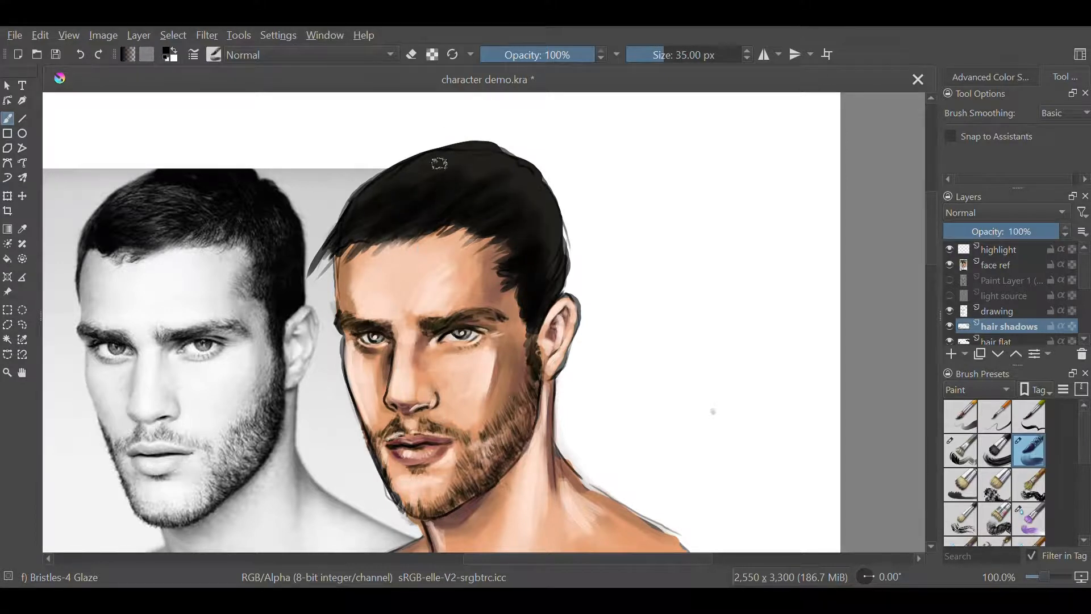
Paint black hair strands along the hairline over the forehead with the Bristles-2 Flat Rough brush at 12 px
right_click(637, 369)
click(565, 393)
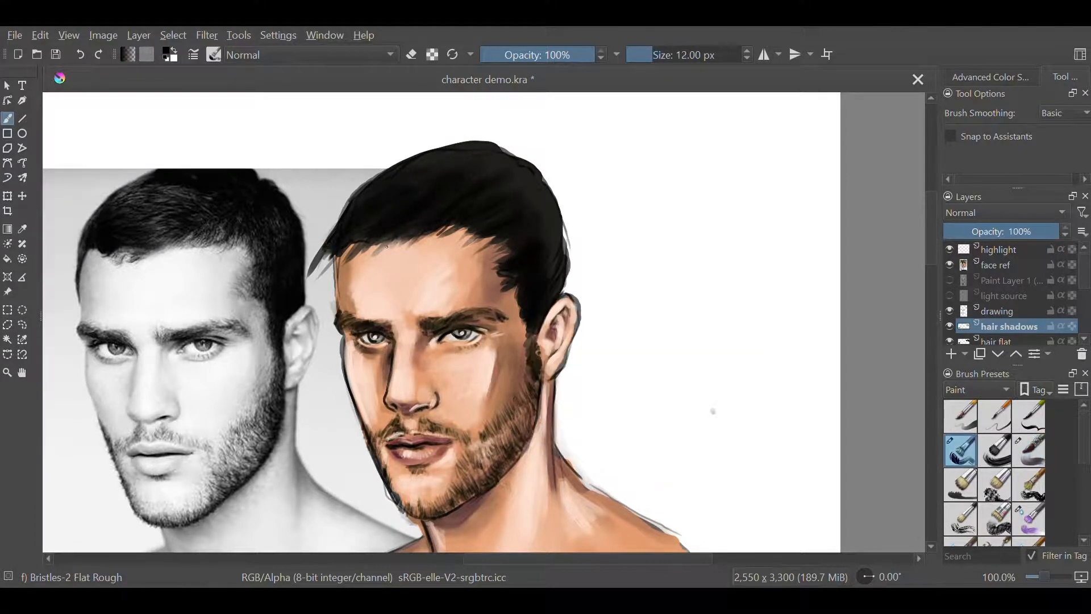
drag(405, 239, 347, 266)
right_click(521, 294)
click(527, 321)
drag(426, 234, 400, 256)
drag(466, 226, 398, 257)
Refine the fringe along the forehead on the highlight layer and the strands at the near temple on the hair shadows layer
click(1001, 249)
drag(430, 233, 368, 266)
drag(443, 236, 426, 252)
click(1007, 326)
key(e)
drag(343, 247, 327, 291)
On the drawing layer, erase the dark outline around the temple, cheek, jaw, chin and neck at 12 px
click(999, 312)
key(e)
drag(337, 246, 337, 296)
drag(343, 344, 372, 448)
drag(540, 393, 536, 426)
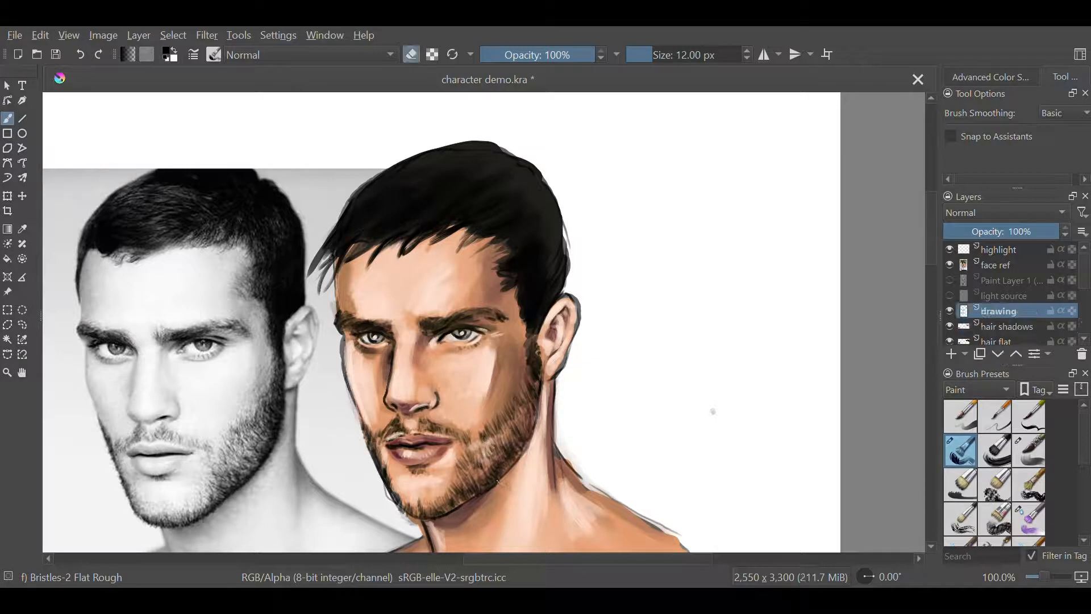
drag(502, 478, 421, 517)
drag(427, 525, 431, 537)
scroll(1008, 307, down, 2)
click(1004, 326)
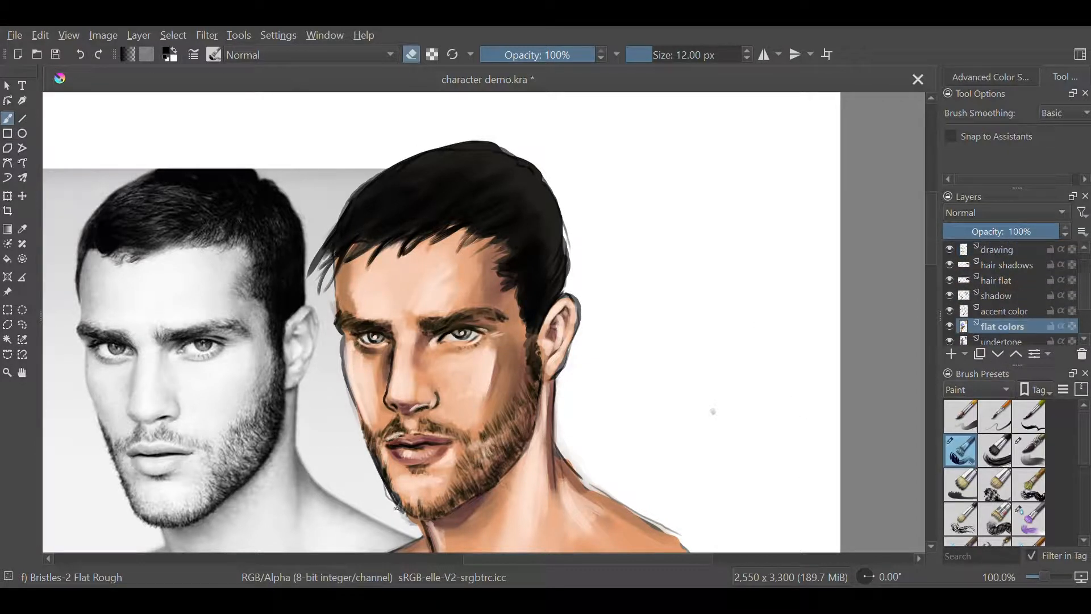
click(999, 250)
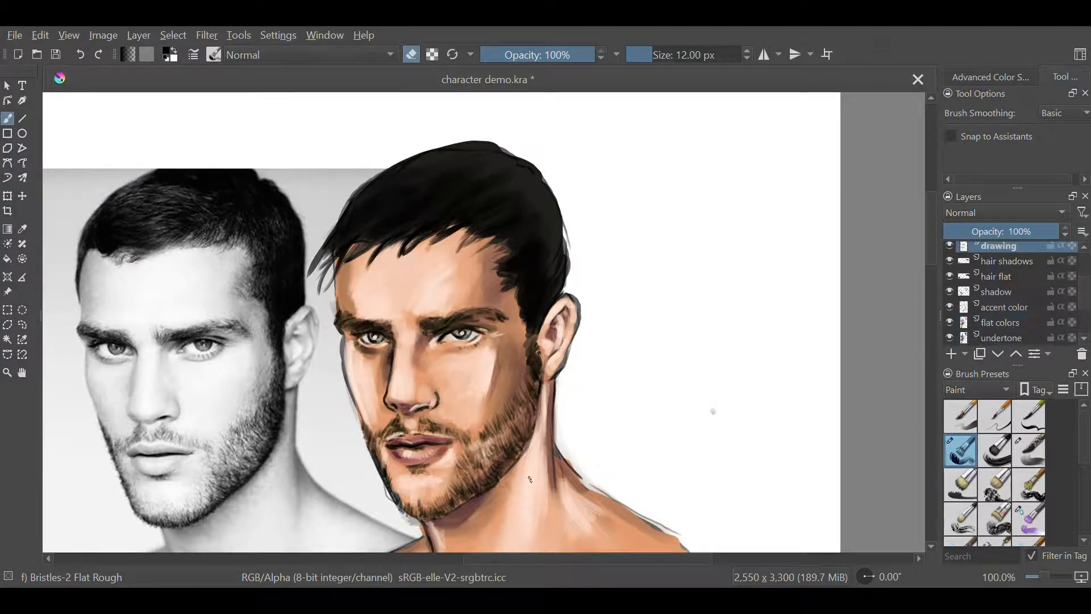
drag(375, 477, 378, 468)
Choose a grey and paint broad hair highlights on the highlight layer with the Bristles-4 Glaze brush at 24 px
drag(933, 249, 934, 249)
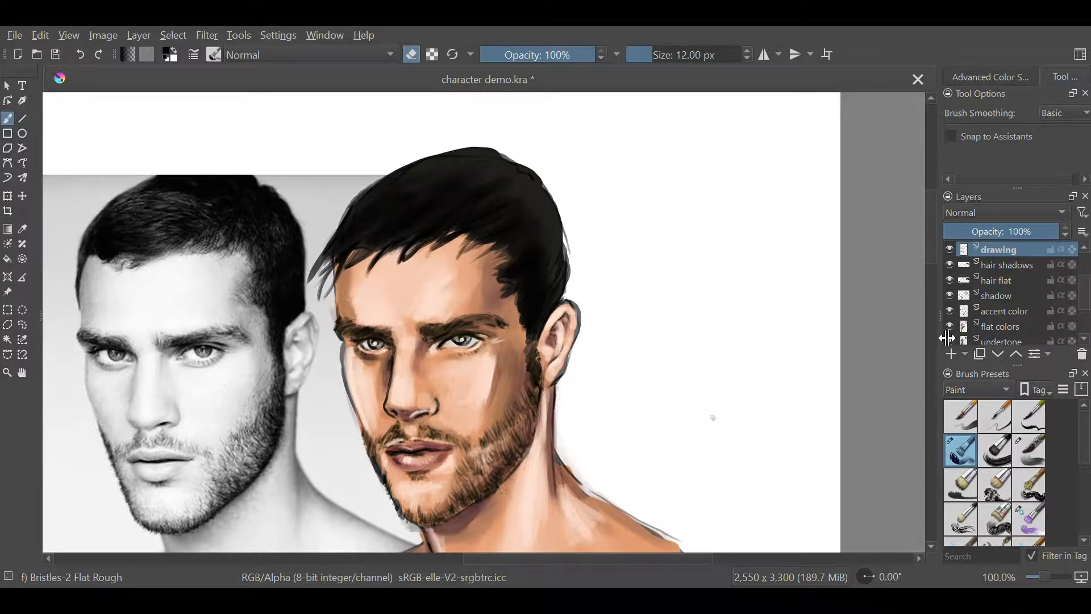
drag(947, 339, 931, 224)
click(22, 229)
click(634, 354)
scroll(1031, 289, up, 3)
click(1001, 249)
click(7, 118)
right_click(452, 332)
click(385, 342)
drag(467, 279, 383, 343)
drag(452, 307, 386, 347)
drag(407, 307, 355, 348)
drag(484, 281, 424, 351)
drag(526, 343, 529, 412)
drag(529, 336, 496, 353)
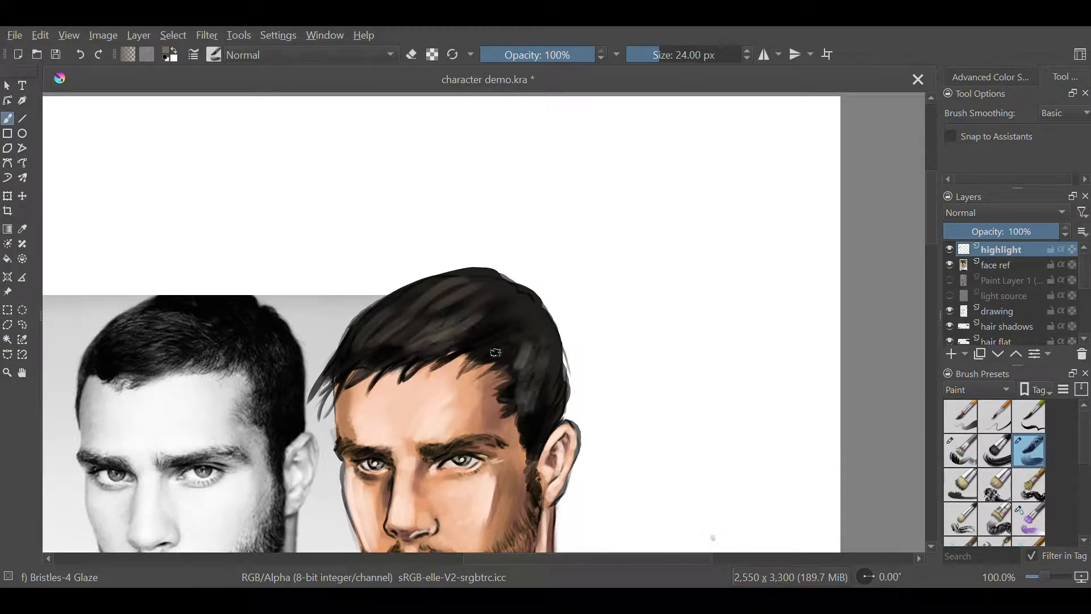
Add fine light grey strands across the top and front of the hair with the Bristles-2 Flat Rough brush at 12 px
right_click(657, 387)
click(612, 461)
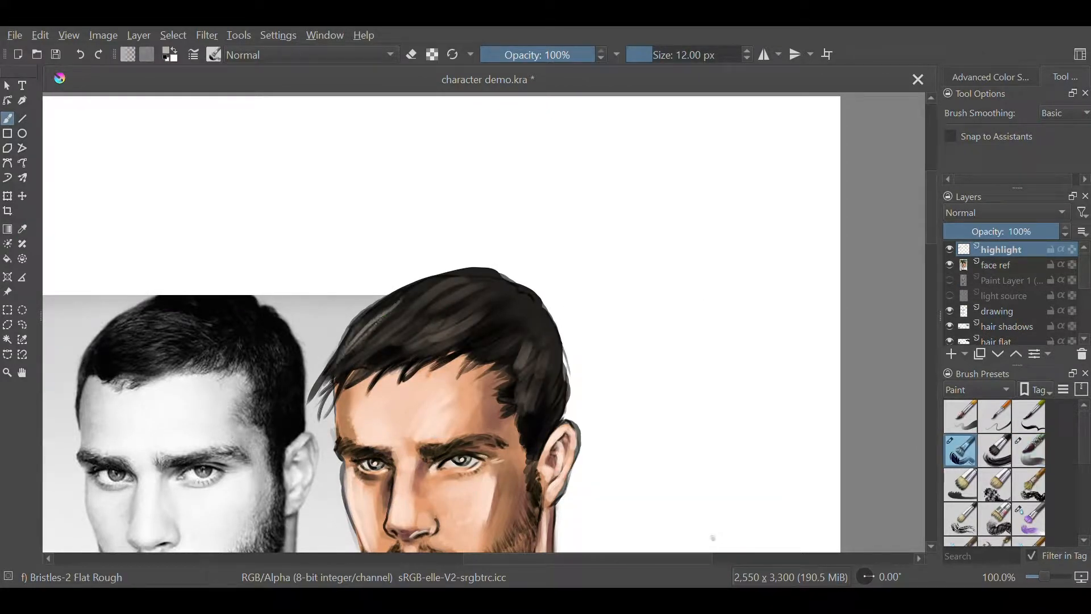
drag(426, 293, 375, 330)
drag(454, 277, 340, 379)
drag(408, 339, 350, 381)
drag(444, 341, 369, 381)
mouse_move(464, 326)
mouse_down()
mouse_move(411, 362)
mouse_move(444, 345)
mouse_up()
mouse_move(454, 310)
mouse_down()
mouse_move(408, 340)
mouse_move(437, 327)
mouse_up()
drag(485, 294, 442, 340)
mouse_move(489, 320)
mouse_down()
mouse_move(447, 358)
mouse_move(468, 360)
mouse_up()
Paint fine grey strands down the side of the hair above the ear and a few more near the crown
drag(525, 346, 501, 401)
drag(533, 365, 507, 410)
drag(541, 358, 523, 441)
drag(552, 398, 530, 457)
drag(556, 359, 543, 404)
drag(550, 426, 539, 449)
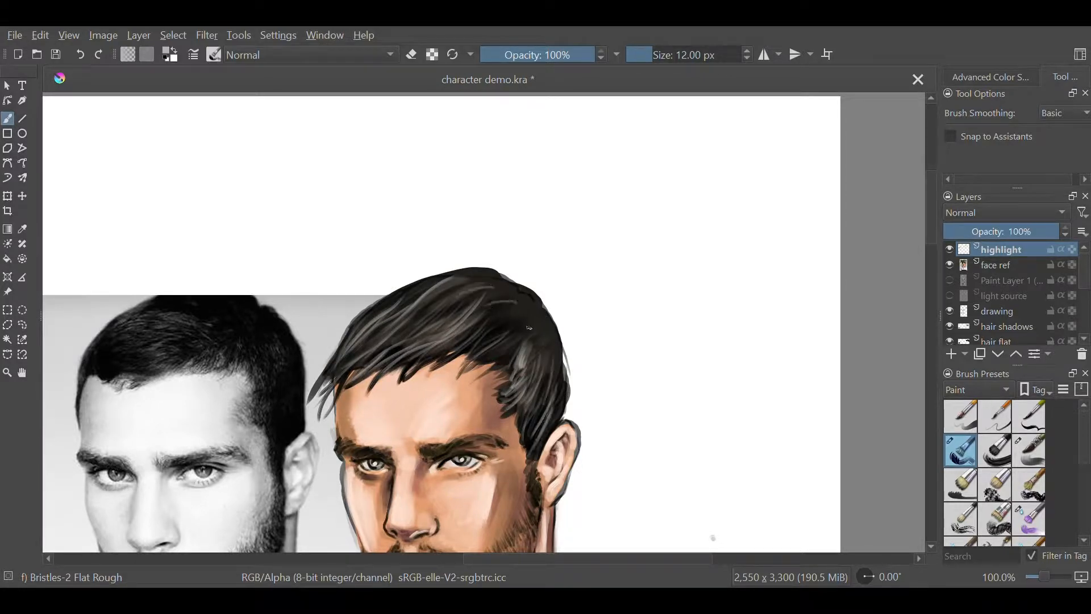
drag(529, 328, 509, 364)
drag(535, 330, 525, 362)
drag(445, 277, 388, 306)
Hide the face ref layer and the Paint Layer 1 photo layer below undertone, leaving only the painted artwork visible
drag(521, 418, 512, 315)
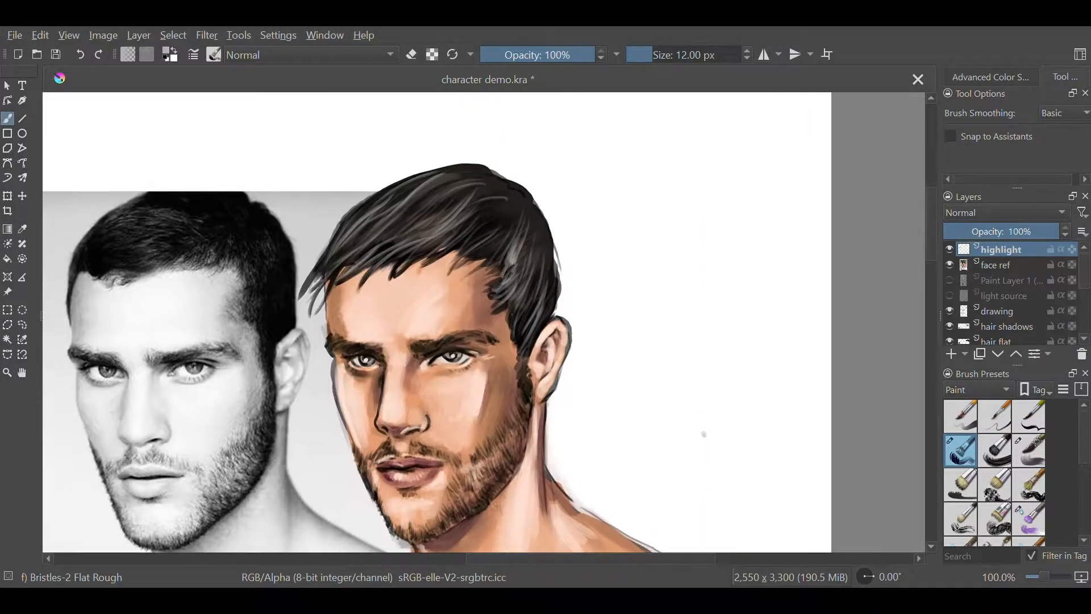
key(ctrl+minus)
drag(638, 403, 638, 335)
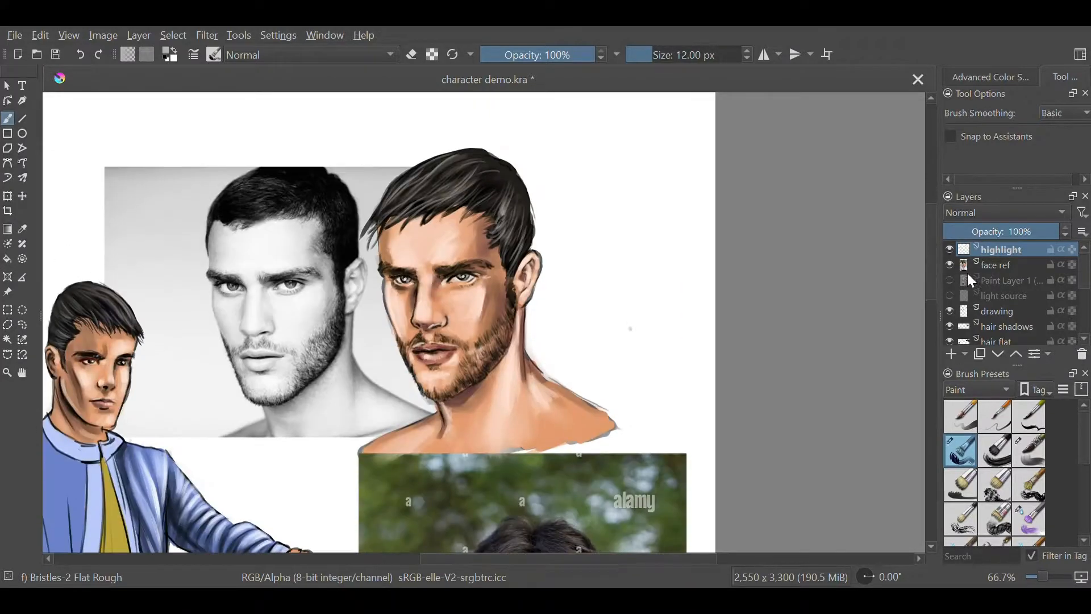
click(950, 264)
drag(1084, 284, 1084, 309)
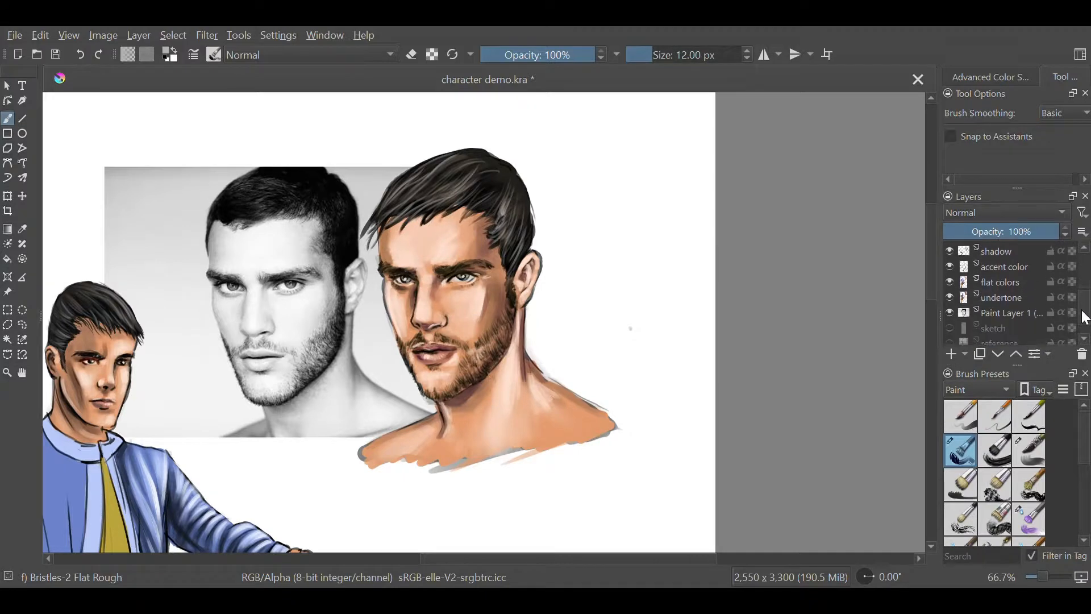
click(950, 315)
drag(931, 283, 931, 319)
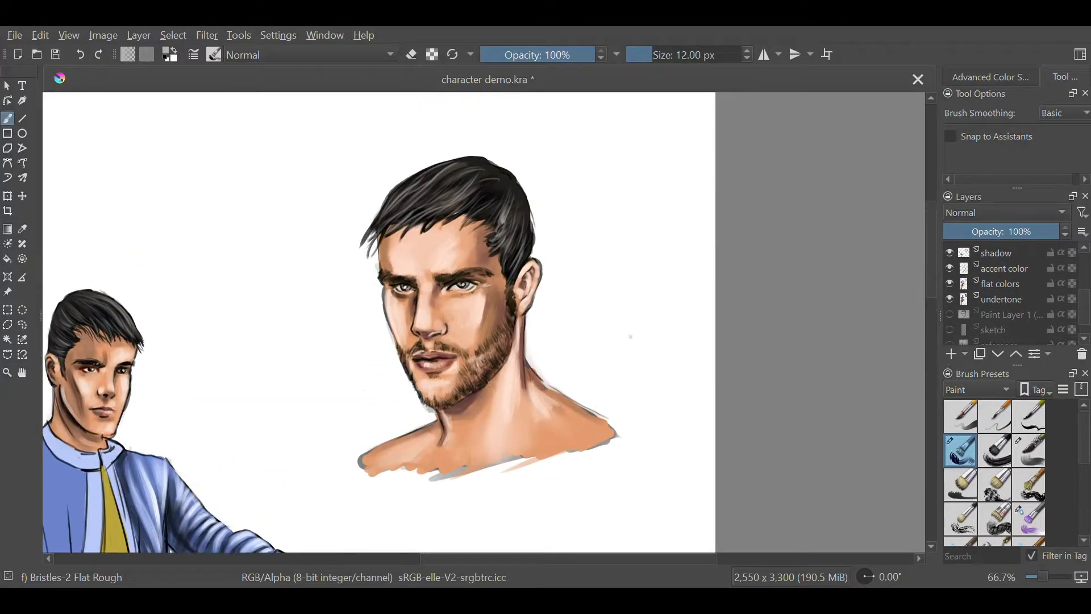